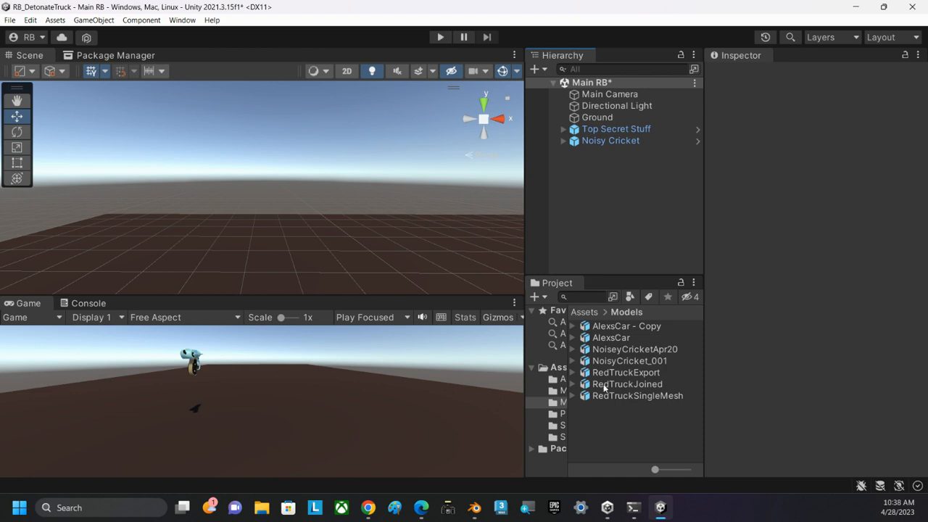
- Add the RedTruckSingleMesh model from the Models folder to the Main RB scene
{"action": "left_click", "coordinate": [588, 398]}
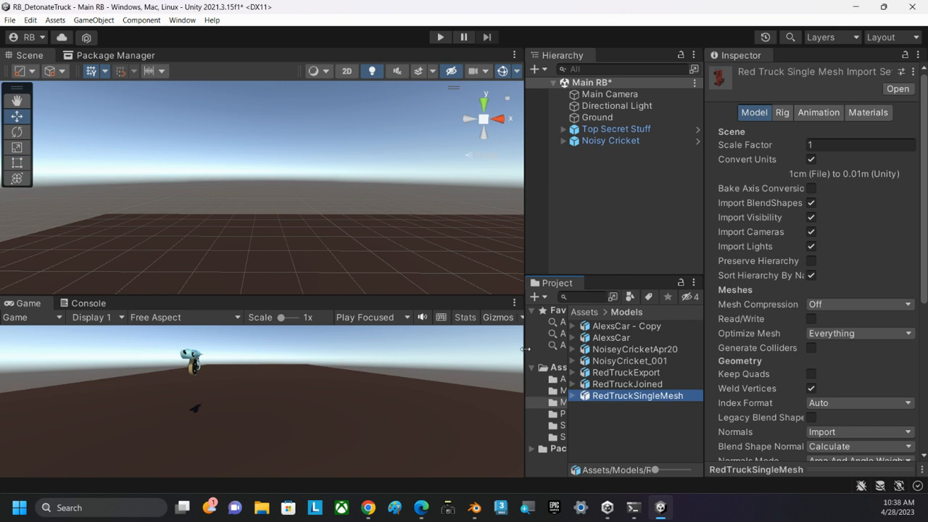
{"action": "left_click", "coordinate": [566, 347]}
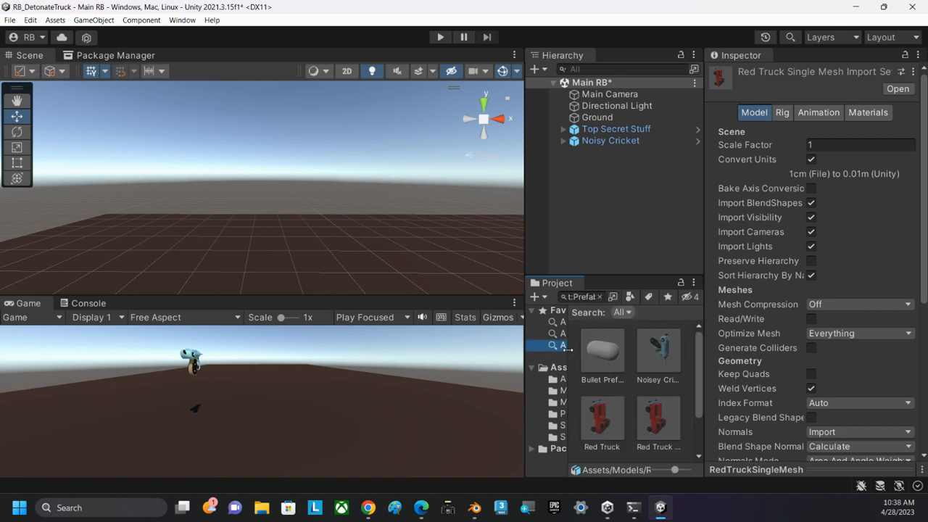
{"action": "left_click_drag", "start_coordinate": [567, 349], "coordinate": [593, 352]}
{"action": "left_click", "coordinate": [563, 403]}
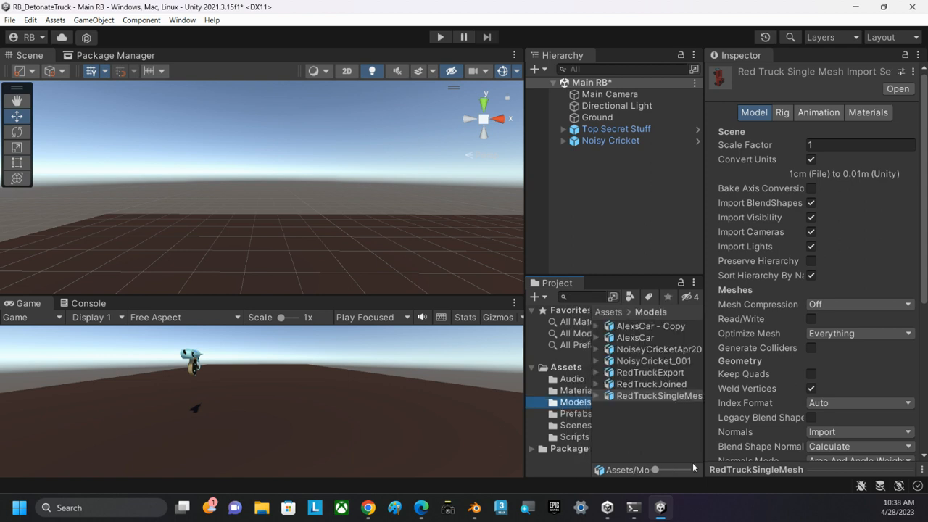
{"action": "left_click", "coordinate": [633, 396]}
{"action": "left_click_drag", "start_coordinate": [632, 392], "coordinate": [585, 180]}
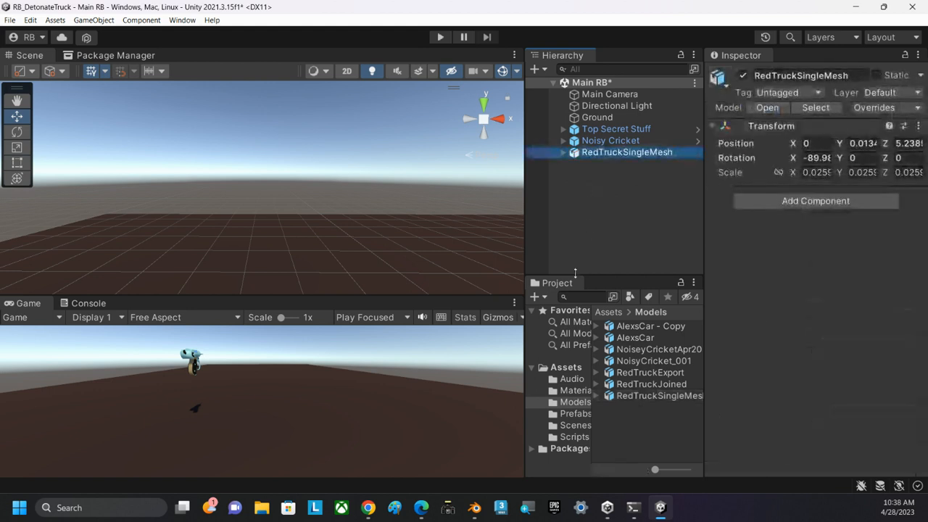
- Save the RedTruckSingleMesh scene object as an original prefab in the Prefabs folder
{"action": "left_click", "coordinate": [568, 416]}
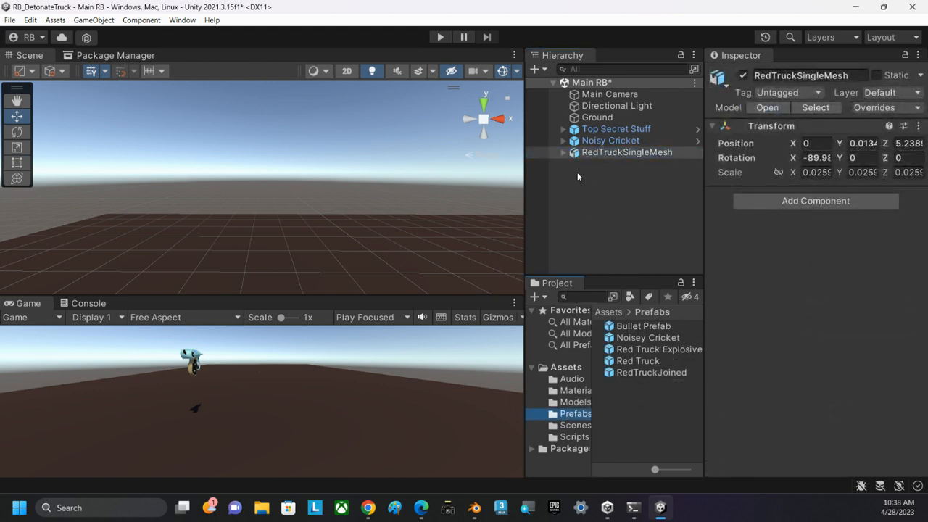
{"action": "left_click_drag", "start_coordinate": [575, 154], "coordinate": [610, 329]}
{"action": "left_click_drag", "start_coordinate": [636, 408], "coordinate": [636, 408]}
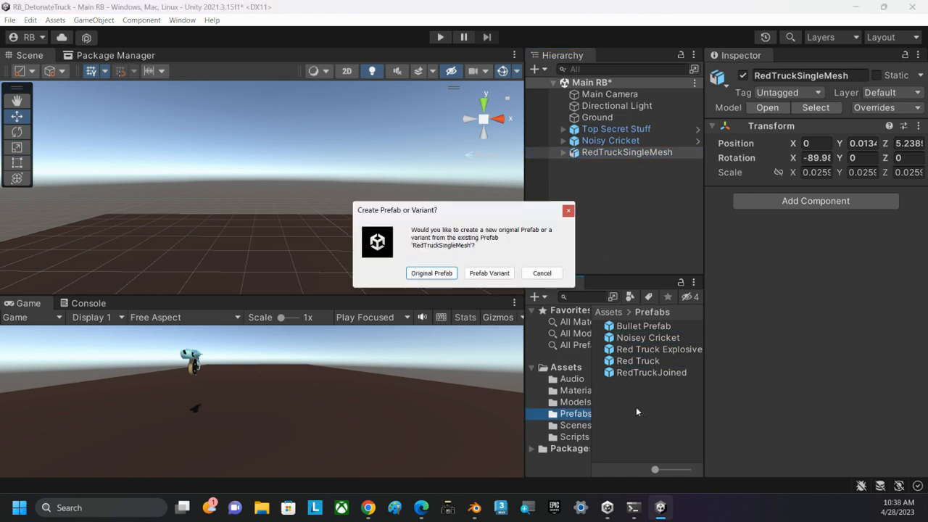
{"action": "left_click", "coordinate": [431, 274]}
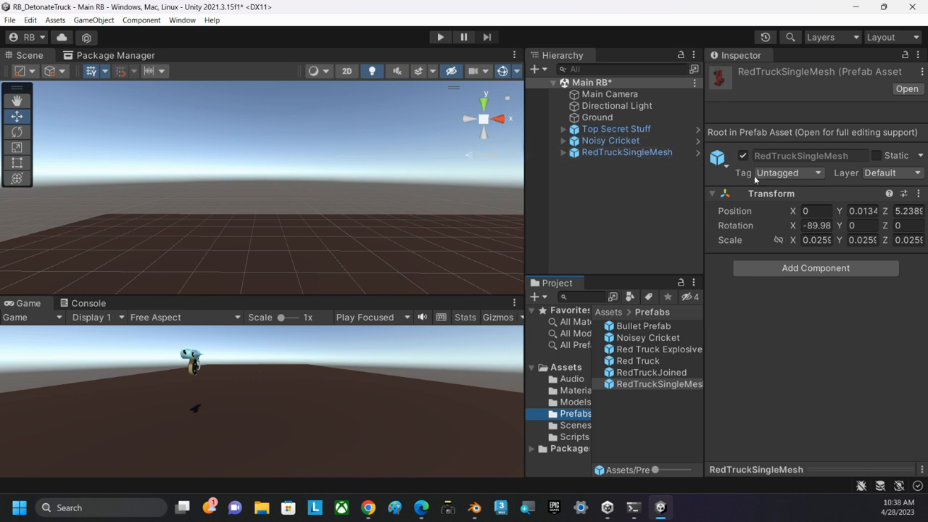
- Set the RedTruckSingleMesh prefab's scale to 2 on X, Y and Z
{"action": "left_click", "coordinate": [821, 240]}
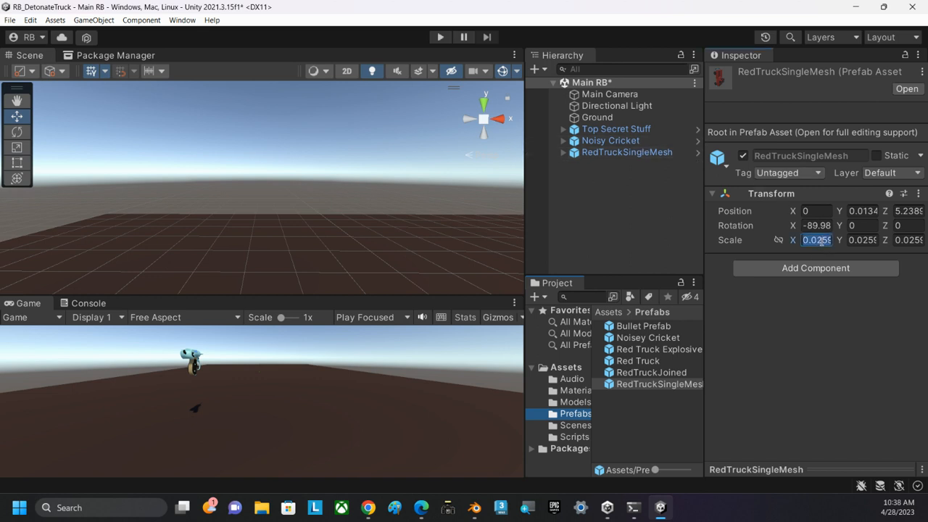
{"action": "type", "text": "2"}
{"action": "key", "text": "Tab"}
{"action": "type", "text": "2"}
{"action": "key", "text": "Tab"}
{"action": "type", "text": "2"}
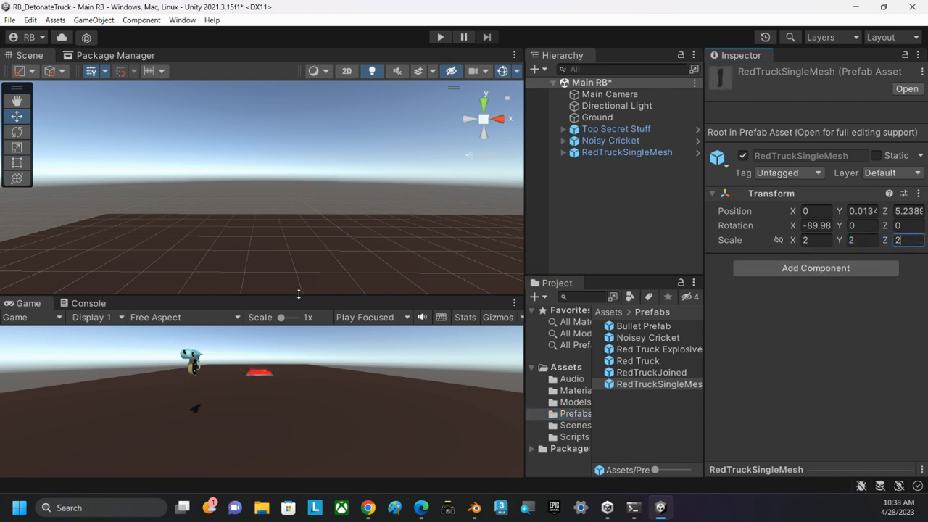
- Move the truck instance away from the camera to Z position 9, using an orthographic top view with grid snapping
{"action": "left_click", "coordinate": [584, 151]}
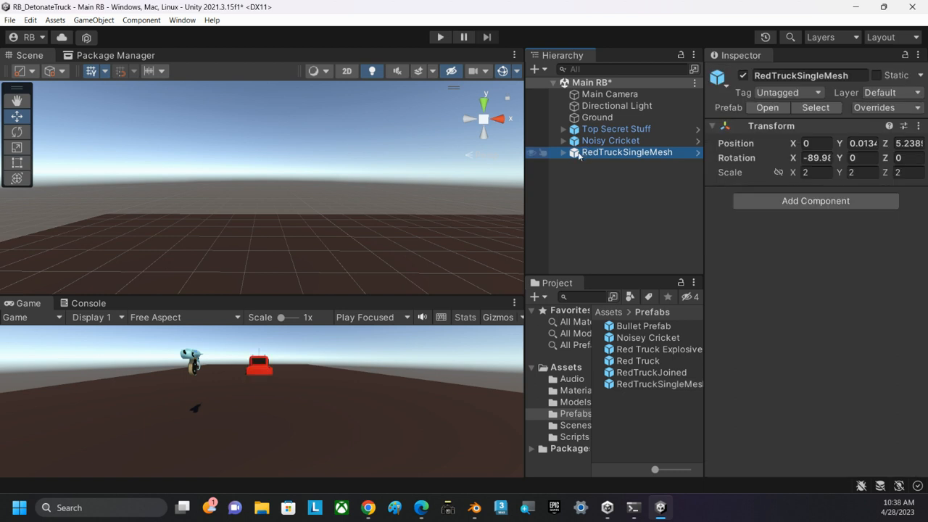
{"action": "left_click", "coordinate": [15, 114]}
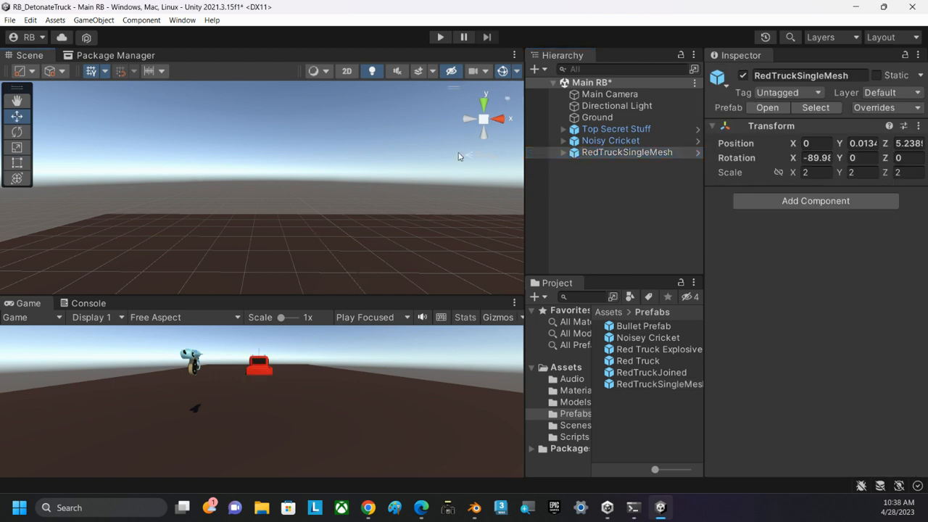
{"action": "left_click", "coordinate": [484, 105]}
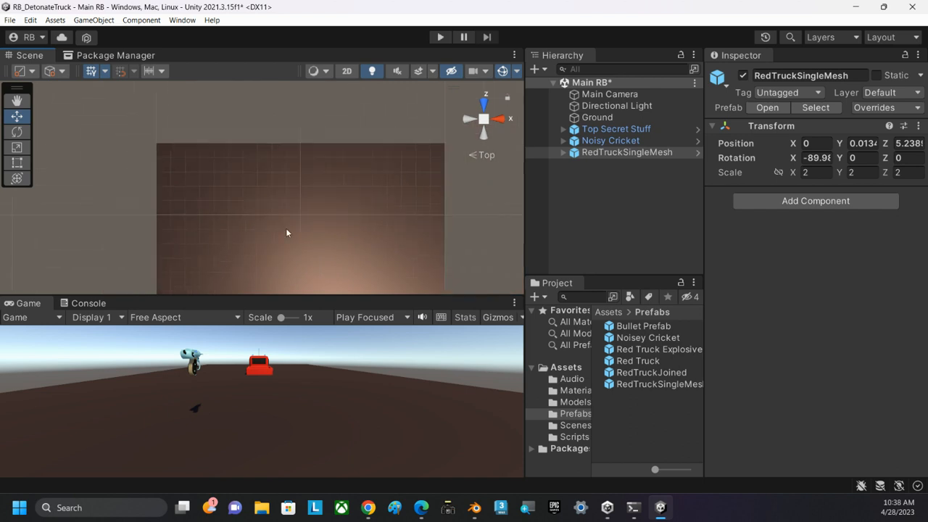
{"action": "scroll", "coordinate": [298, 279], "scroll_direction": "down", "scroll_amount": 3}
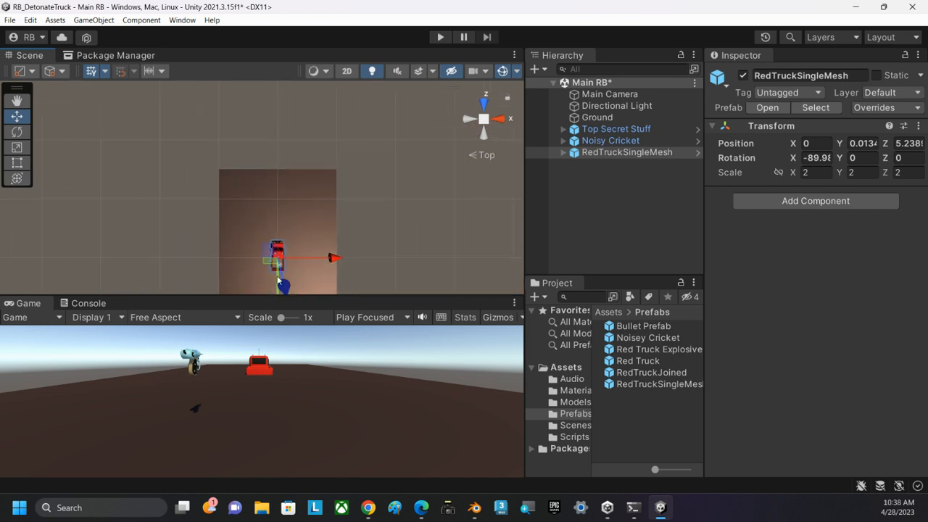
{"action": "left_click", "coordinate": [484, 119]}
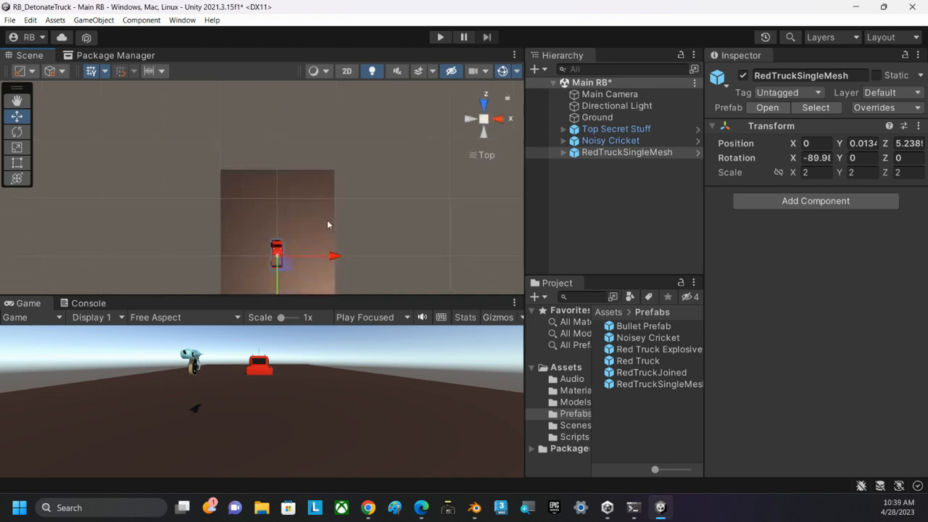
{"action": "left_click_drag", "start_coordinate": [277, 285], "coordinate": [278, 232], "text": "ctrl"}
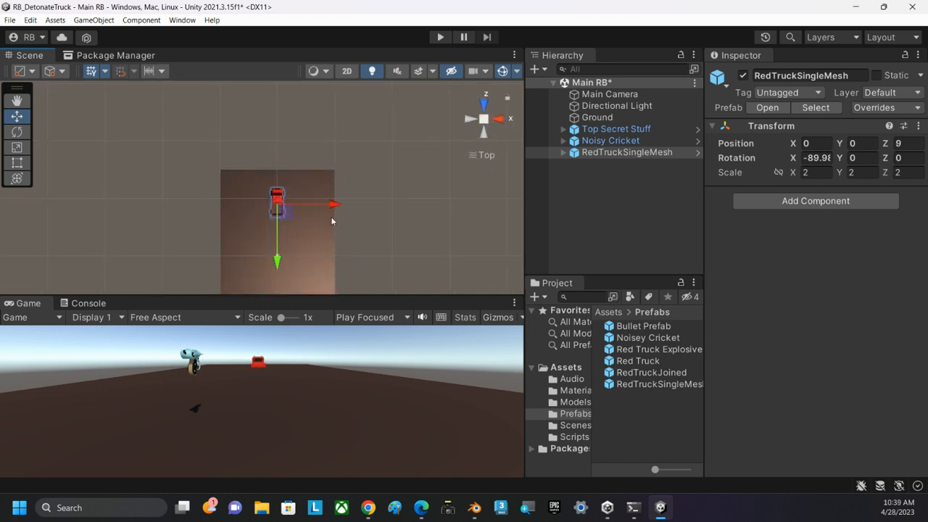
- Turn the truck sideways by setting its Z rotation to 90
{"action": "left_click", "coordinate": [830, 159]}
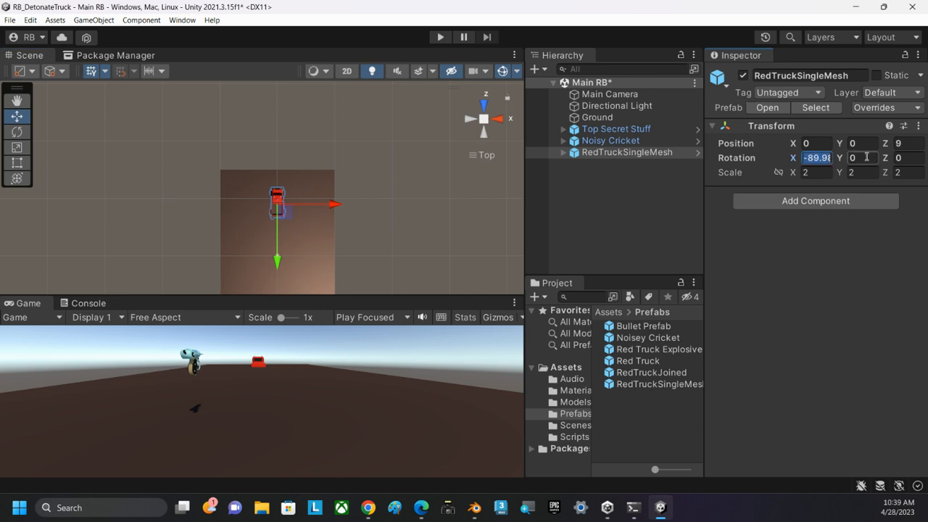
{"action": "left_click", "coordinate": [901, 158]}
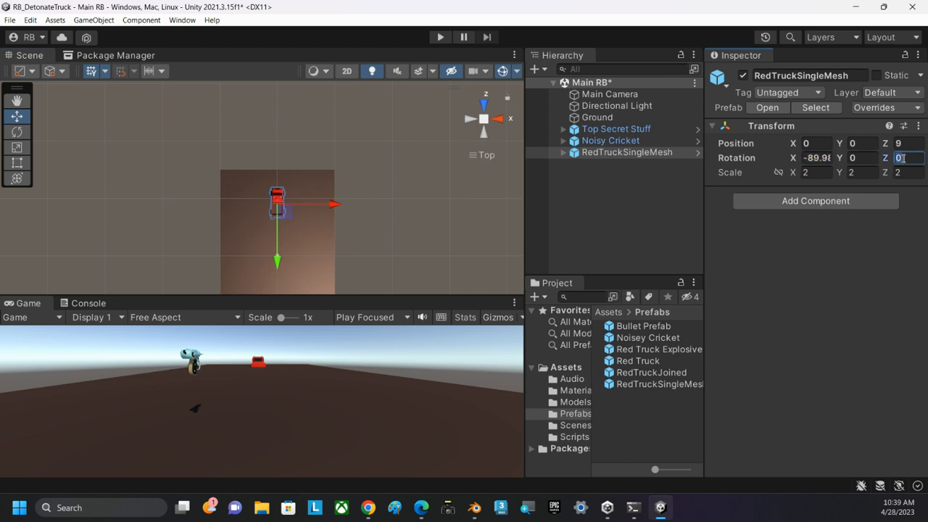
{"action": "type", "text": "-90"}
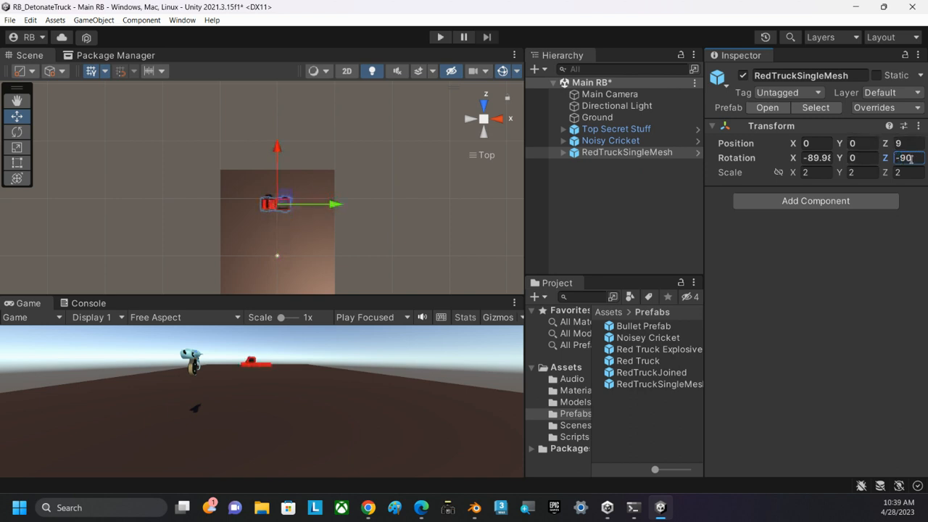
{"action": "left_click_drag", "start_coordinate": [911, 158], "coordinate": [866, 158]}
{"action": "type", "text": "90"}
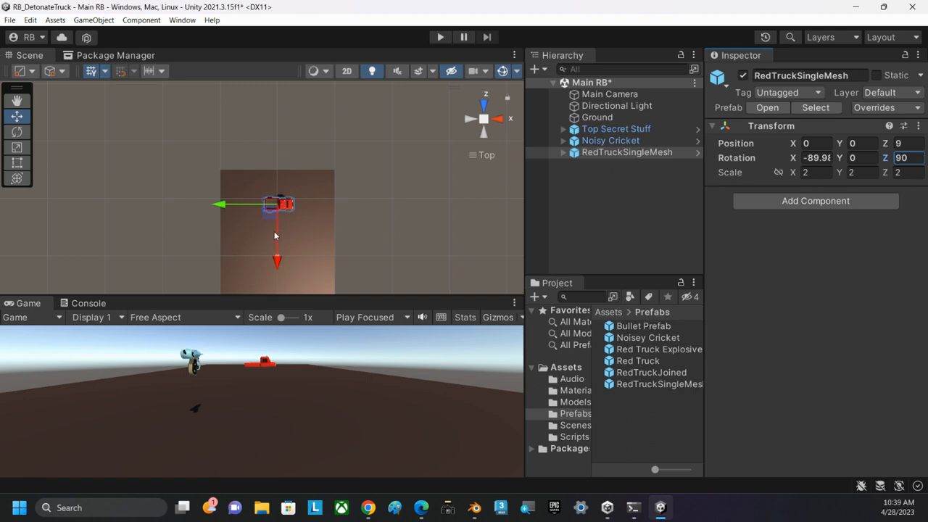
- Raise the truck to about Y 1.04 so its wheels rest on the ground plane
{"action": "middle_click_drag", "start_coordinate": [324, 240], "coordinate": [324, 212]}
{"action": "left_click_drag", "start_coordinate": [314, 232], "coordinate": [282, 239], "text": "alt"}
{"action": "left_click_drag", "start_coordinate": [286, 193], "coordinate": [271, 136], "text": "alt"}
{"action": "left_click", "coordinate": [484, 156]}
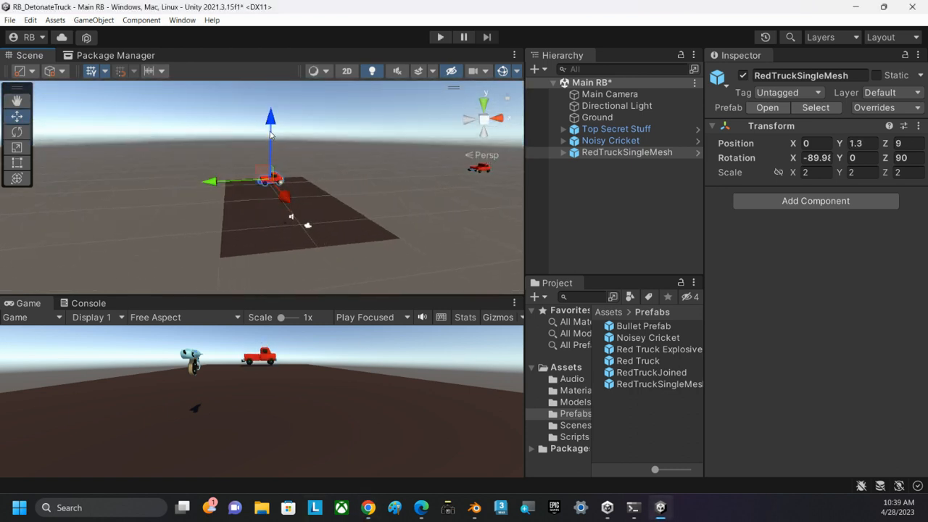
{"action": "left_click", "coordinate": [499, 119]}
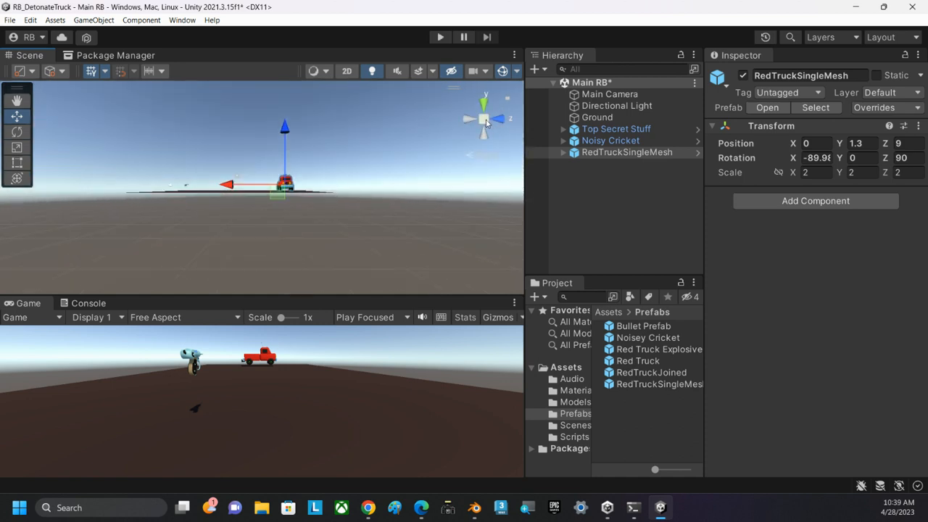
{"action": "left_click", "coordinate": [484, 120]}
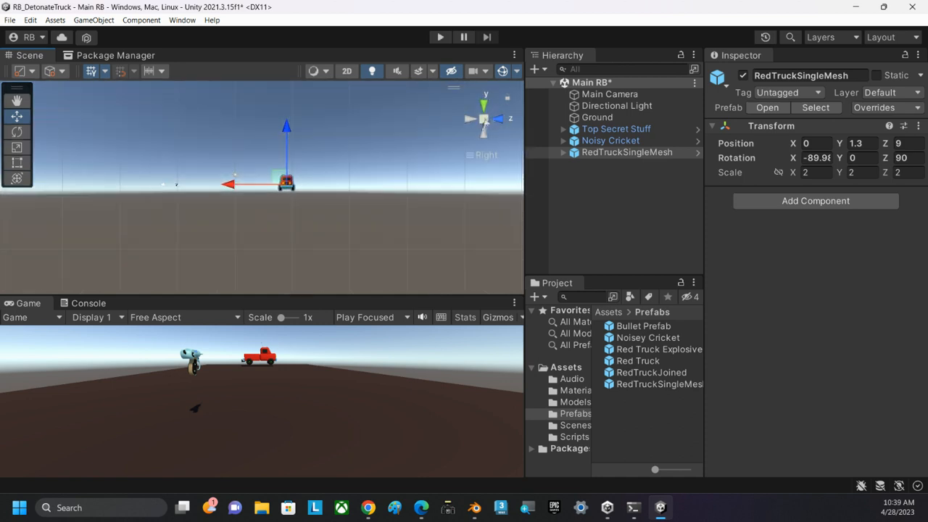
{"action": "left_click", "coordinate": [470, 120]}
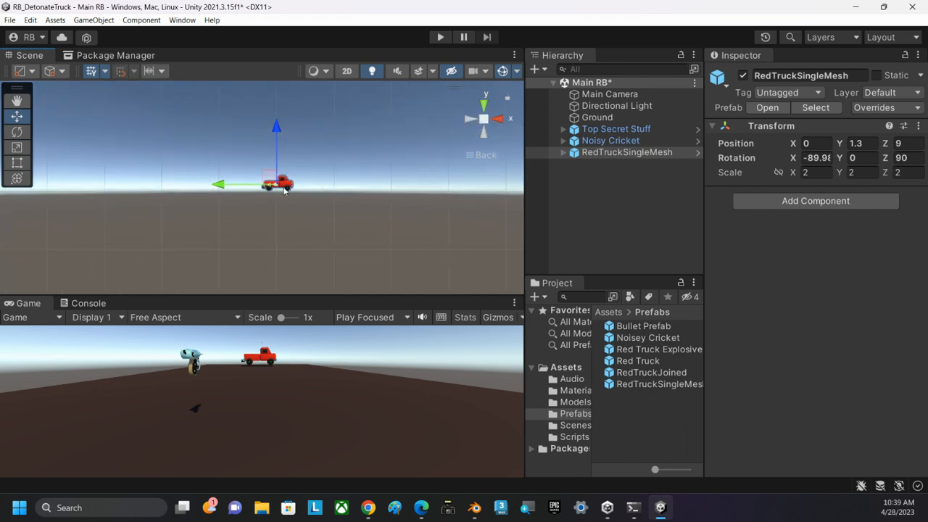
{"action": "key", "text": "f"}
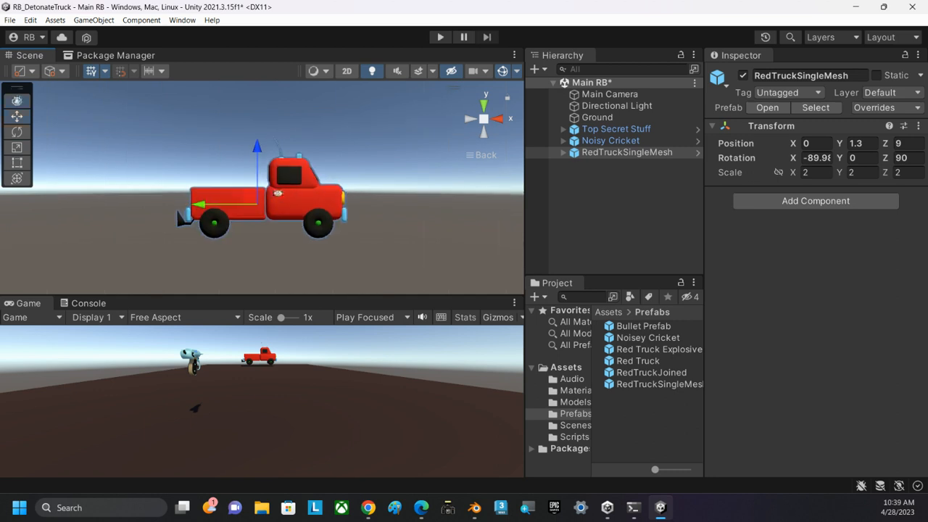
{"action": "left_click_drag", "start_coordinate": [279, 192], "coordinate": [279, 219], "text": "alt"}
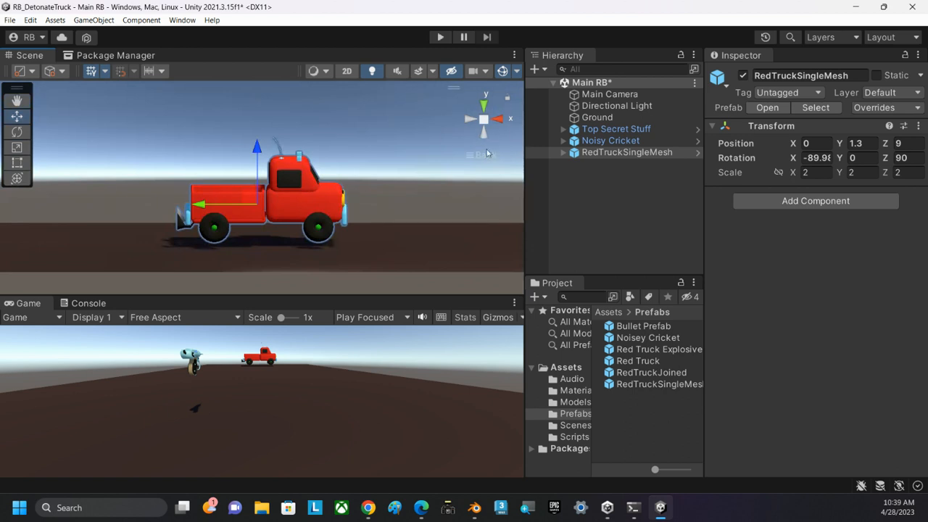
{"action": "left_click", "coordinate": [482, 154]}
{"action": "left_click_drag", "start_coordinate": [254, 169], "coordinate": [264, 171]}
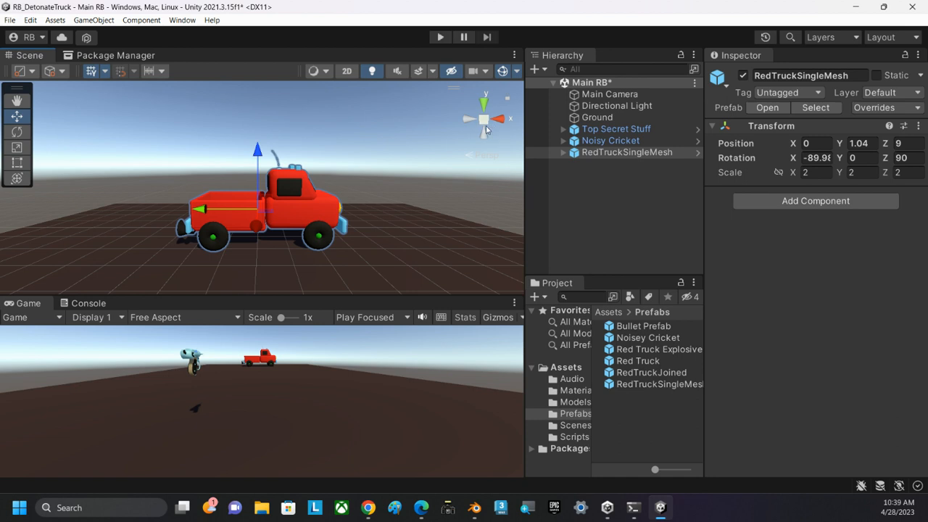
- Slide the truck sideways along the ground to about X -1.55
{"action": "middle_click_drag", "start_coordinate": [389, 192], "coordinate": [392, 172]}
{"action": "mouse_move", "coordinate": [354, 196]}
{"action": "left_mouse_down", "text": "alt"}
{"action": "mouse_move", "coordinate": [356, 155]}
{"action": "mouse_move", "coordinate": [337, 151]}
{"action": "mouse_move", "coordinate": [379, 158]}
{"action": "mouse_move", "coordinate": [366, 184]}
{"action": "left_mouse_up", "text": "alt"}
{"action": "scroll", "coordinate": [345, 199], "scroll_direction": "down", "scroll_amount": 6}
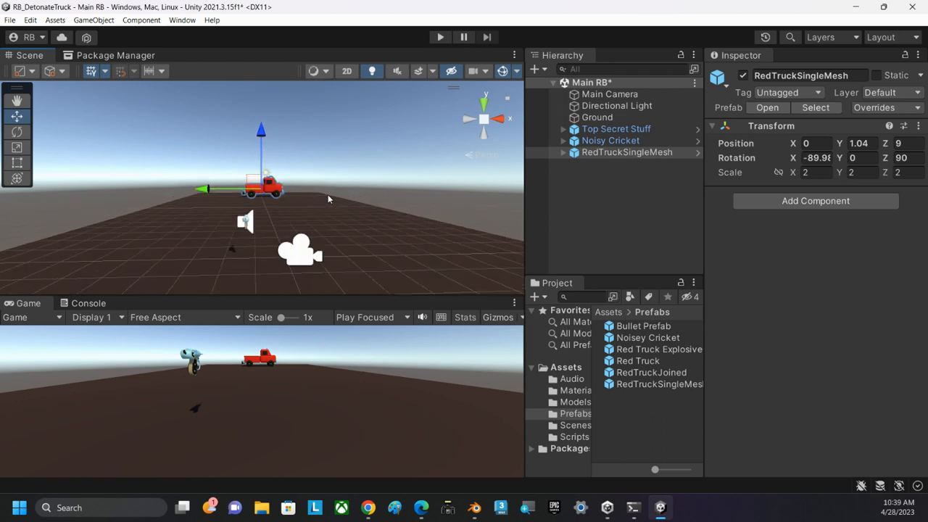
{"action": "left_click_drag", "start_coordinate": [226, 192], "coordinate": [214, 194]}
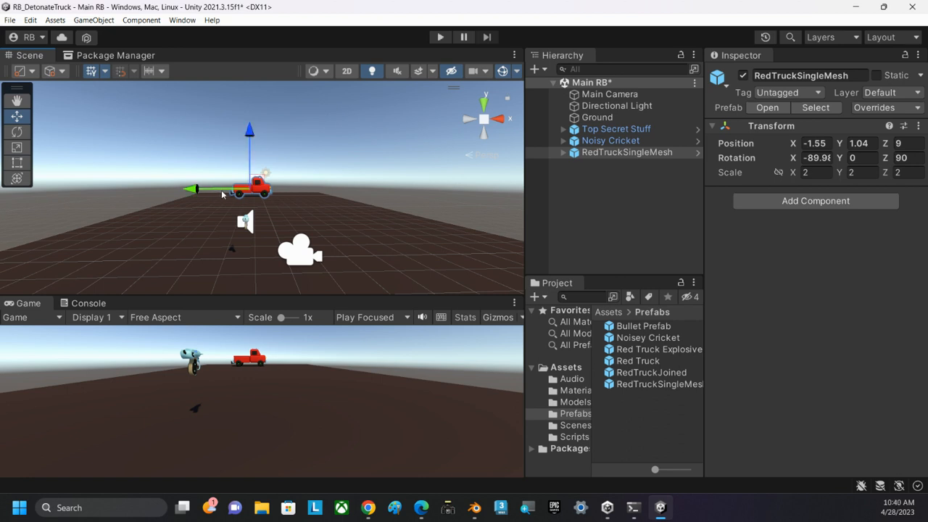
- Add a Box Collider component to the RedTruckSingleMesh scene object
{"action": "scroll", "coordinate": [242, 188], "scroll_direction": "up", "scroll_amount": 8}
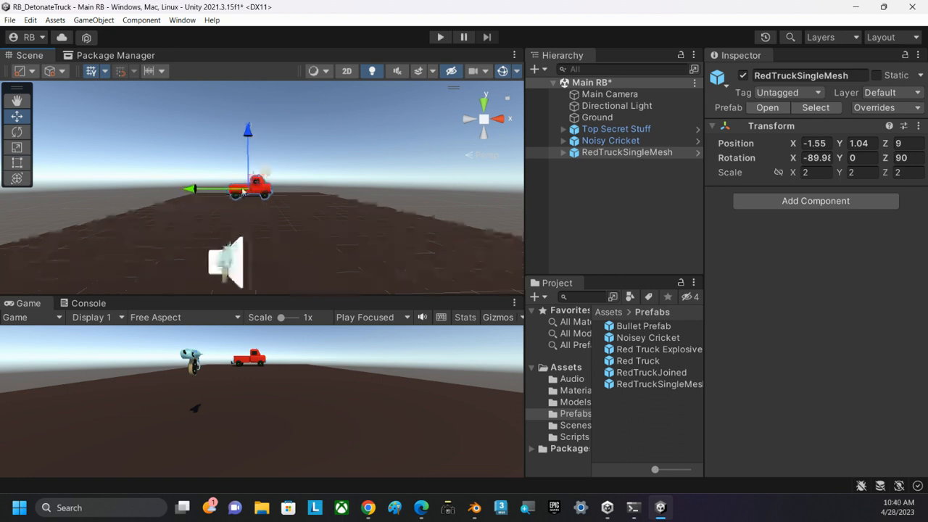
{"action": "scroll", "coordinate": [242, 190], "scroll_direction": "up", "scroll_amount": 2}
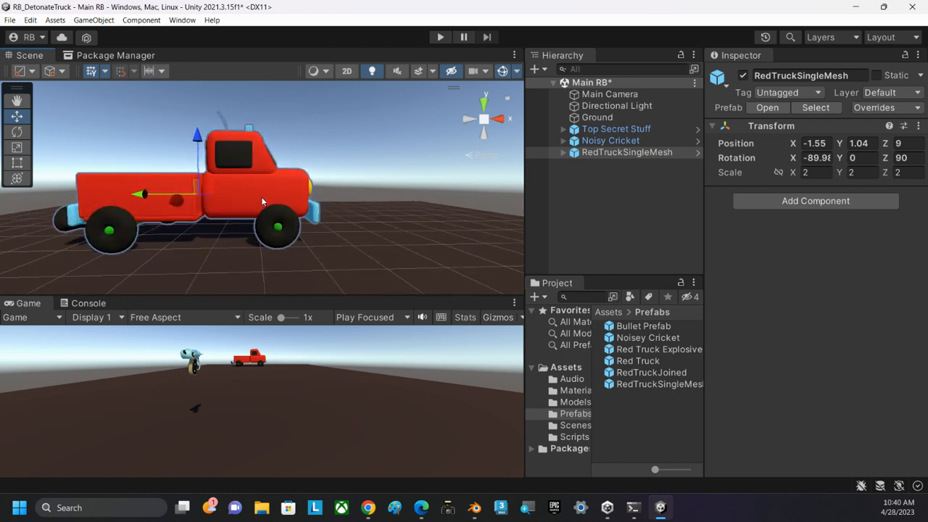
{"action": "scroll", "coordinate": [261, 196], "scroll_direction": "up", "scroll_amount": 5}
{"action": "scroll", "coordinate": [254, 270], "scroll_direction": "down", "scroll_amount": 3}
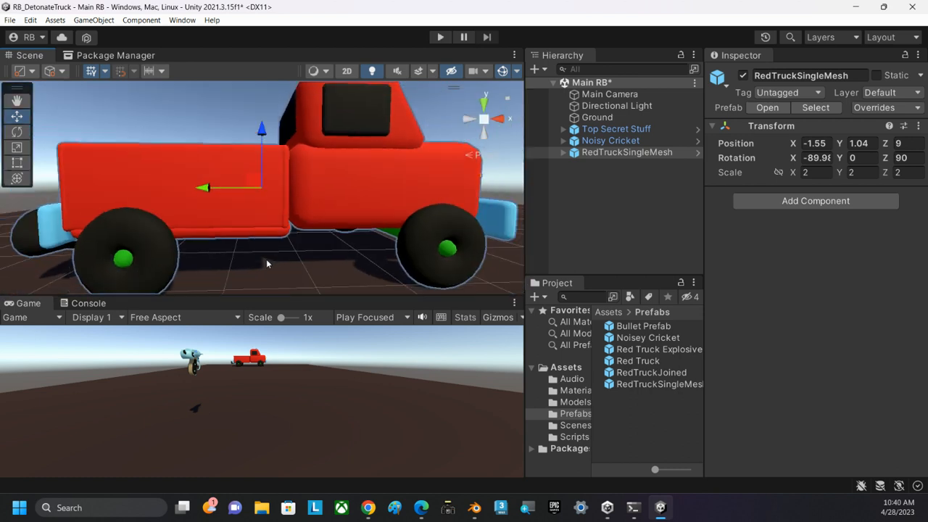
{"action": "scroll", "coordinate": [269, 258], "scroll_direction": "down", "scroll_amount": 4}
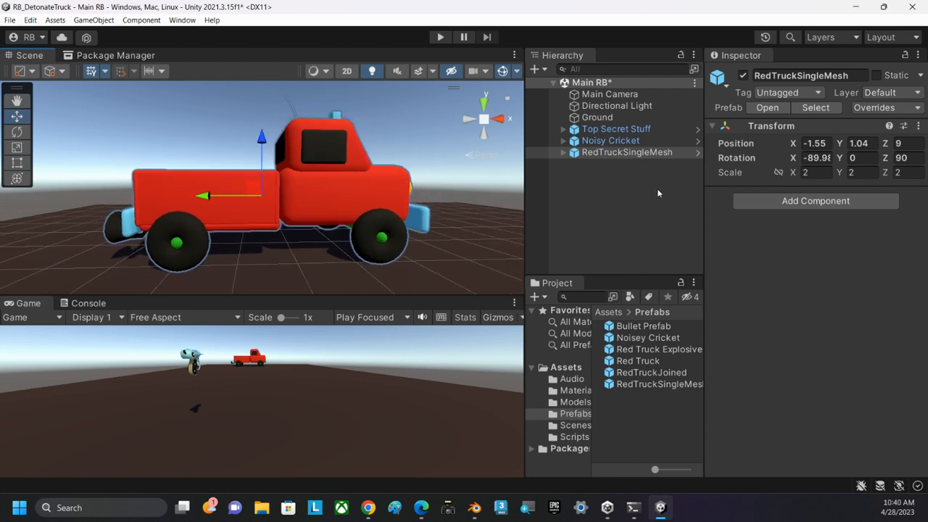
{"action": "left_click", "coordinate": [793, 202]}
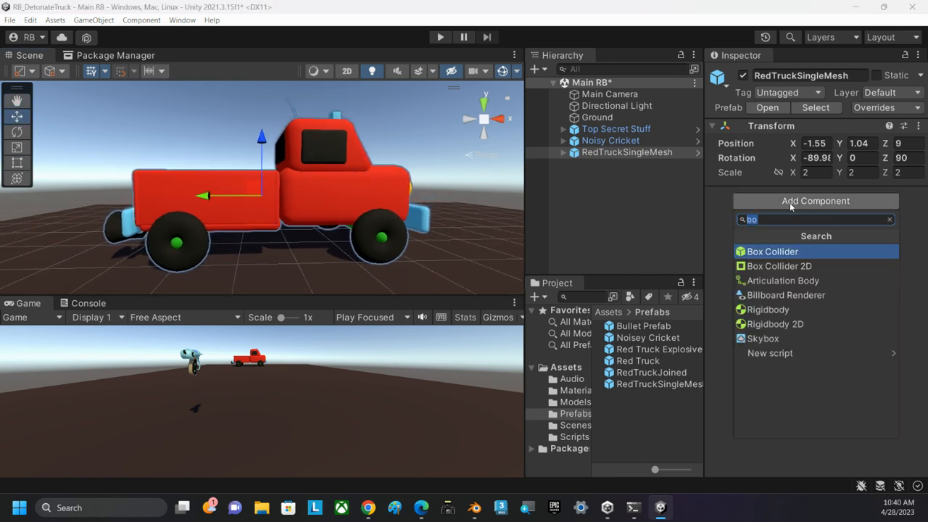
{"action": "left_click", "coordinate": [761, 251]}
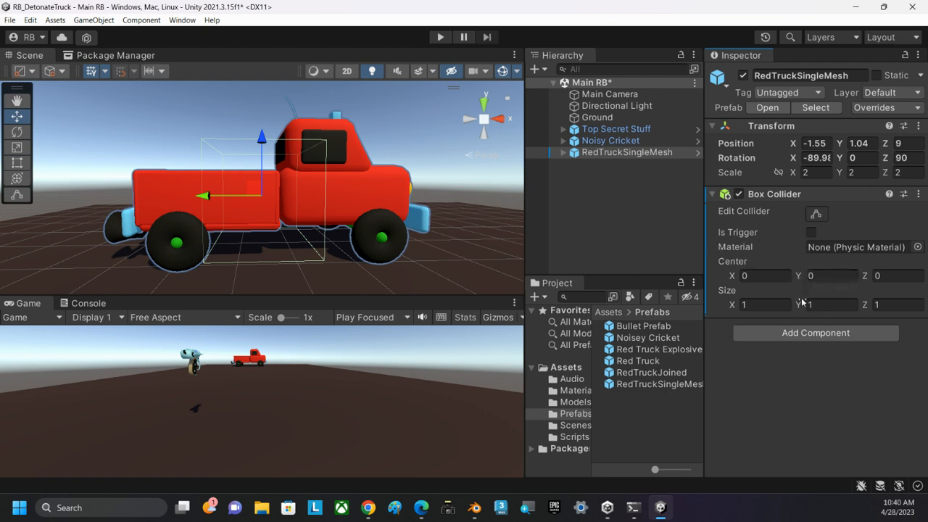
- Fit the Box Collider to the truck's length with a center Y of -0.15 and a size Y of 2.39
{"action": "left_click_drag", "start_coordinate": [803, 306], "coordinate": [809, 309]}
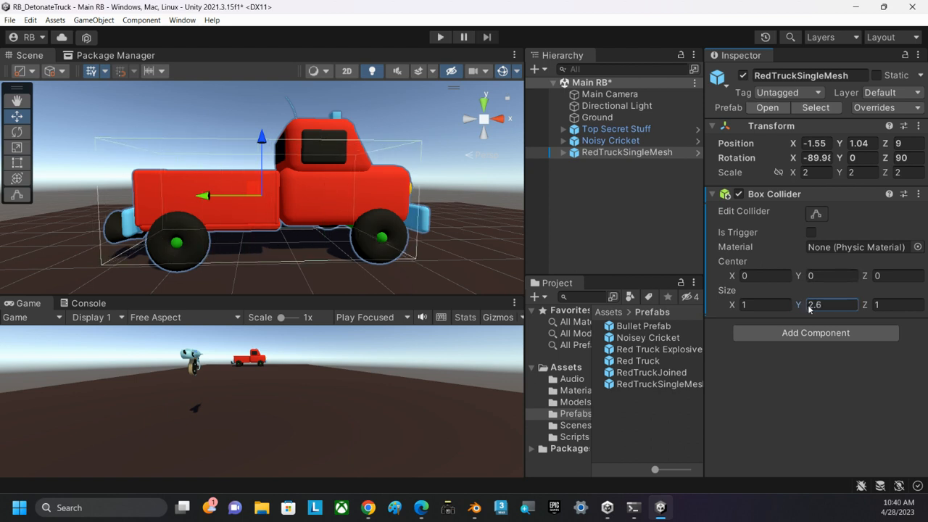
{"action": "left_click", "coordinate": [485, 120]}
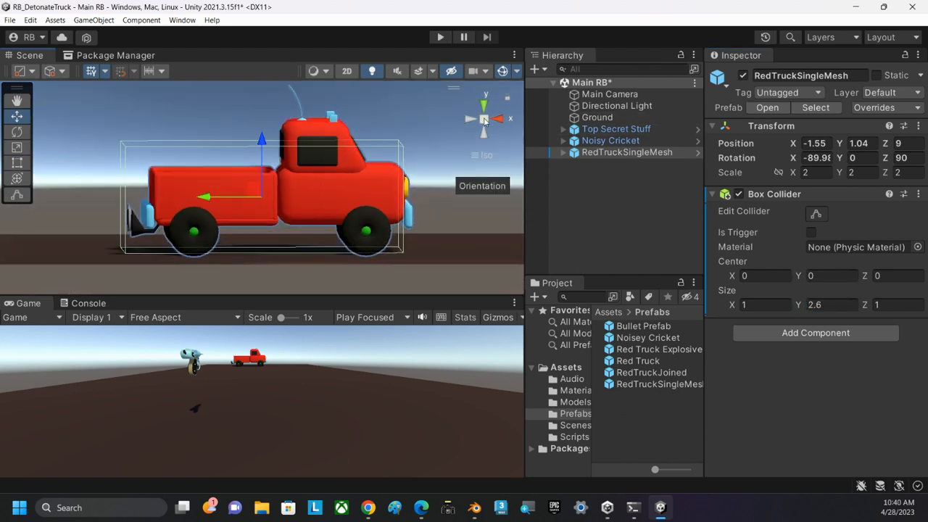
{"action": "left_click", "coordinate": [484, 120]}
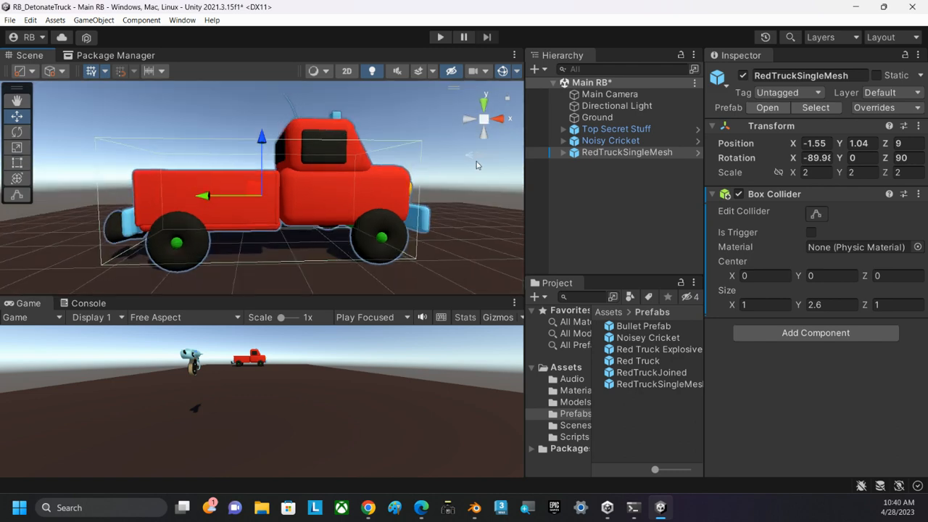
{"action": "left_click", "coordinate": [469, 119]}
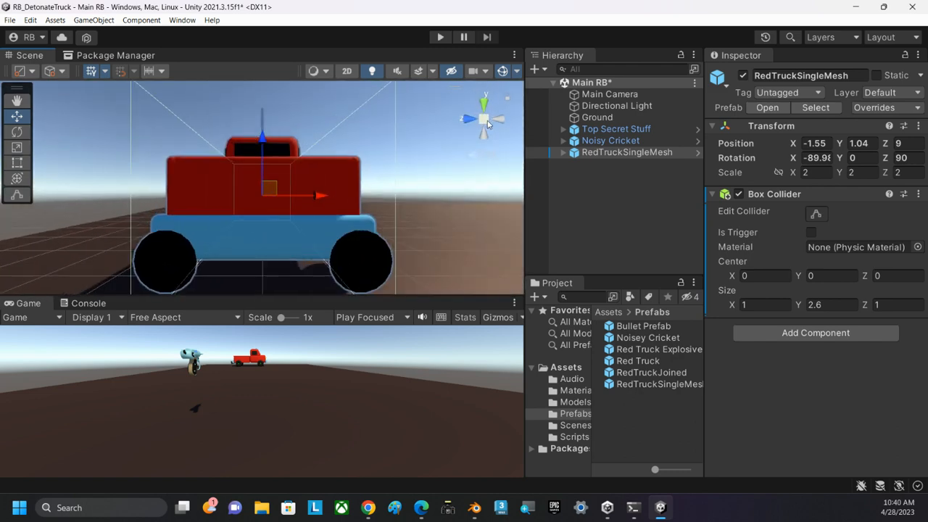
{"action": "left_click", "coordinate": [473, 119]}
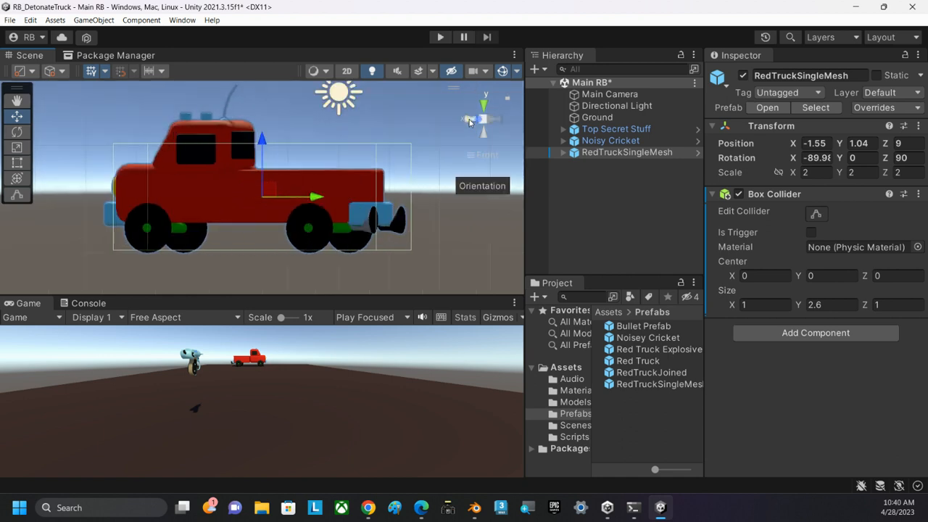
{"action": "left_click", "coordinate": [475, 119]}
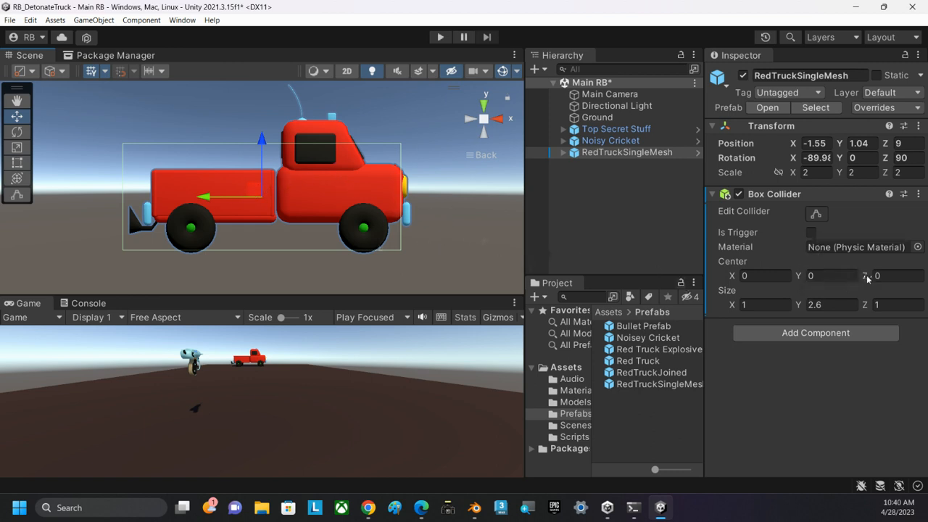
{"action": "left_click_drag", "start_coordinate": [875, 275], "coordinate": [876, 277]}
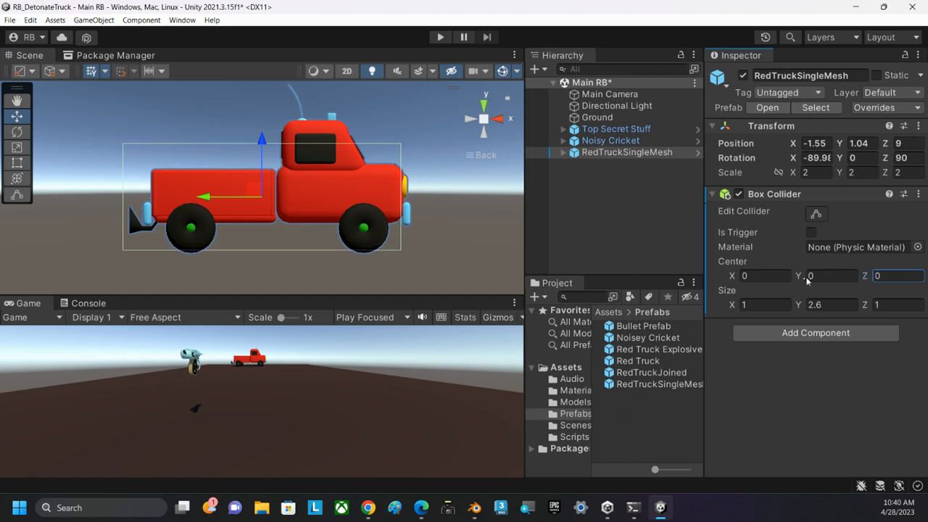
{"action": "left_click_drag", "start_coordinate": [806, 279], "coordinate": [800, 282]}
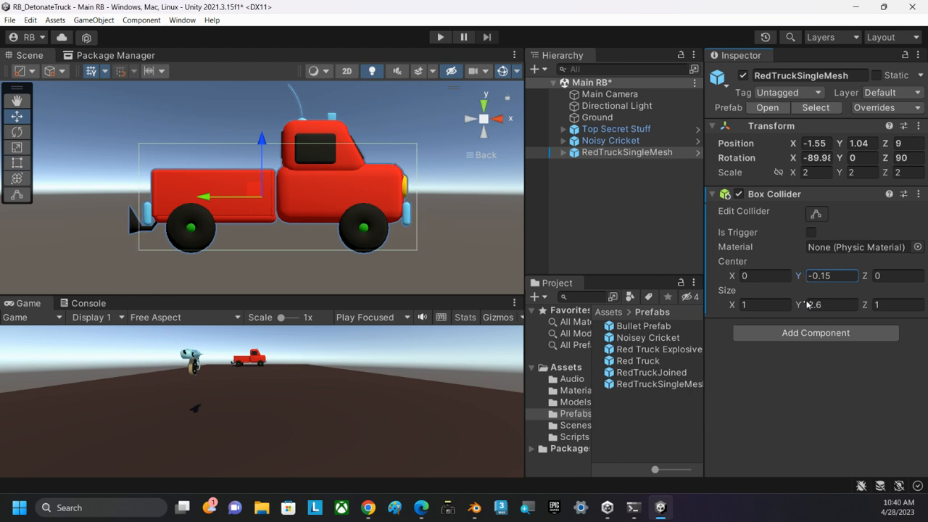
{"action": "left_click", "coordinate": [806, 305]}
{"action": "left_click_drag", "start_coordinate": [804, 305], "coordinate": [799, 305]}
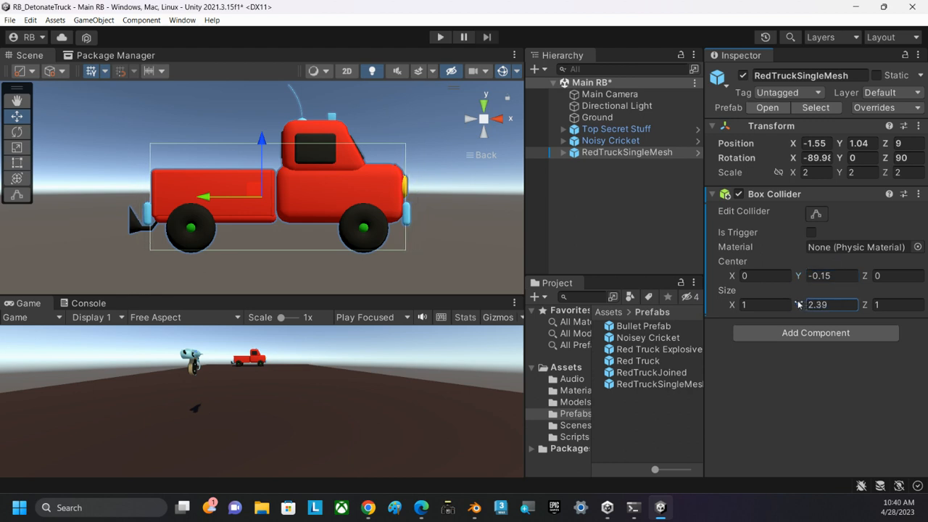
- Reduce the Box Collider's height to the truck's lower body by setting its size Z to 0.52
{"action": "left_click", "coordinate": [484, 106]}
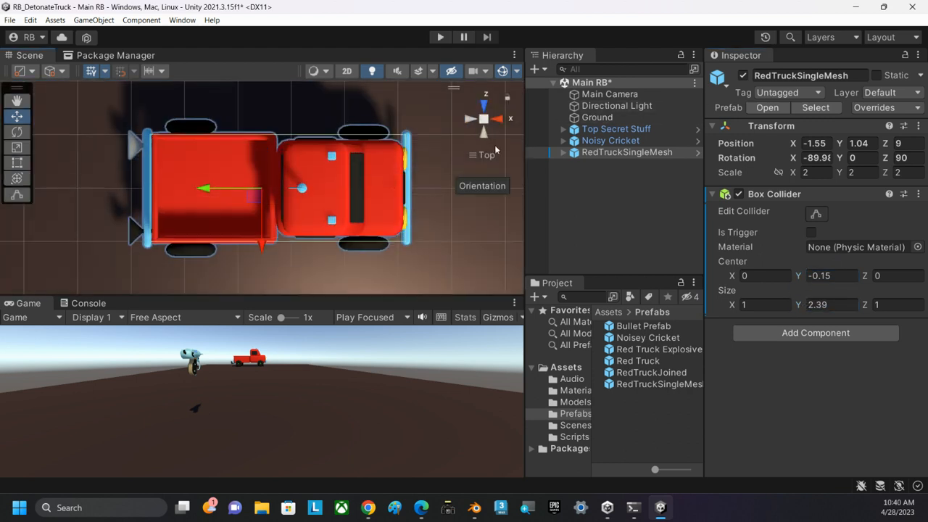
{"action": "left_click", "coordinate": [497, 120]}
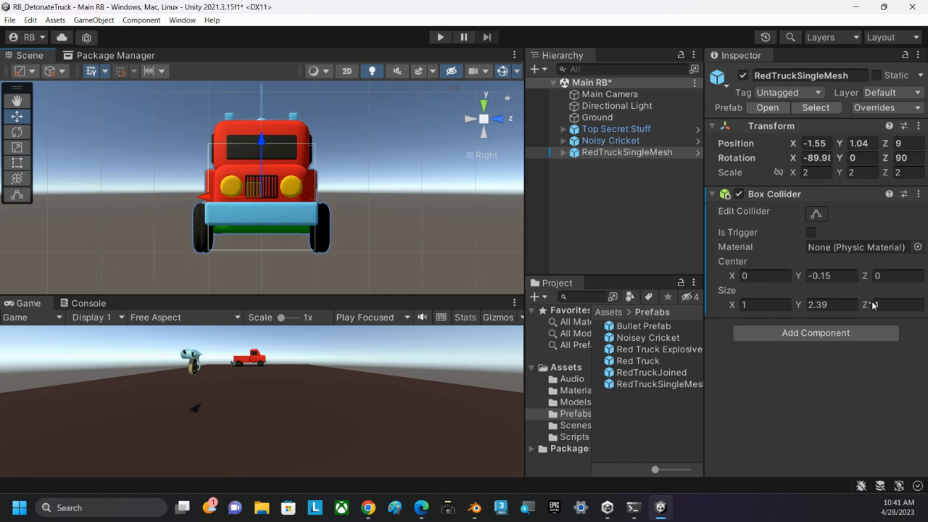
{"action": "left_click_drag", "start_coordinate": [873, 305], "coordinate": [865, 305]}
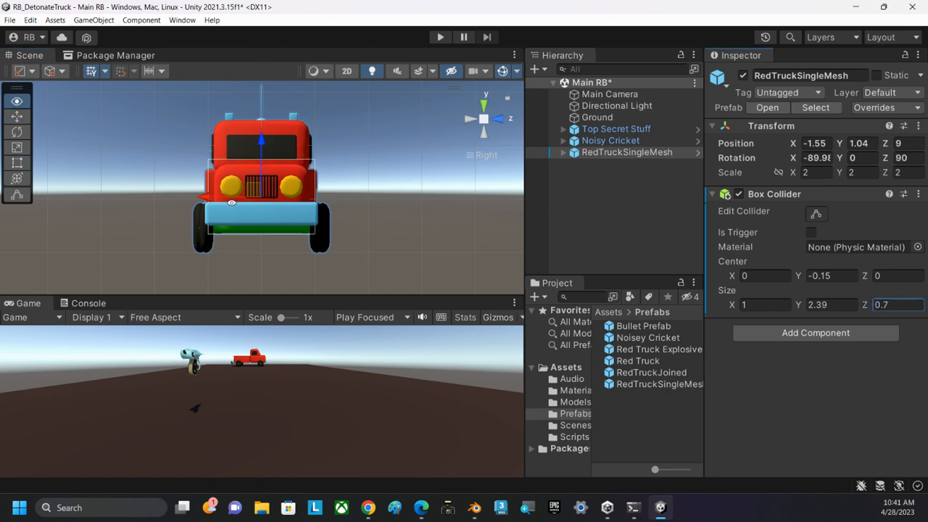
{"action": "left_click_drag", "start_coordinate": [233, 206], "coordinate": [362, 225], "text": "alt"}
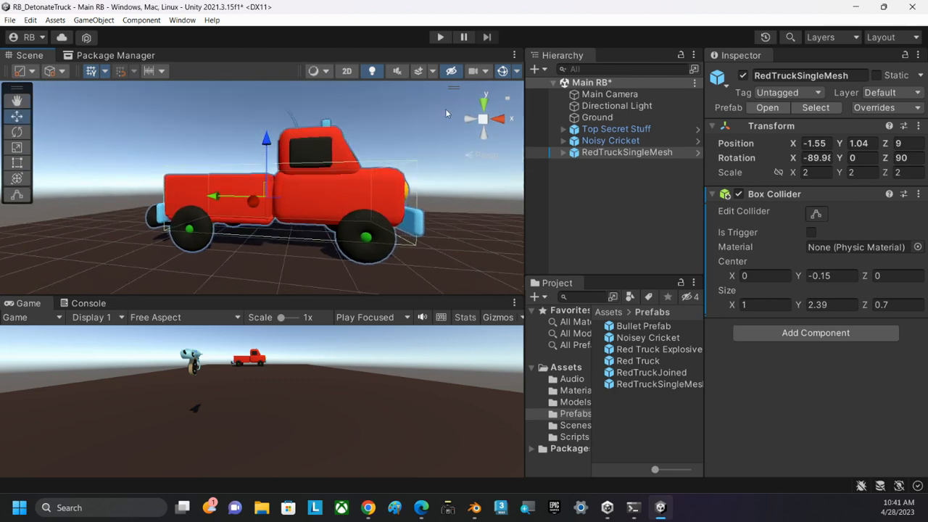
{"action": "left_click", "coordinate": [495, 120]}
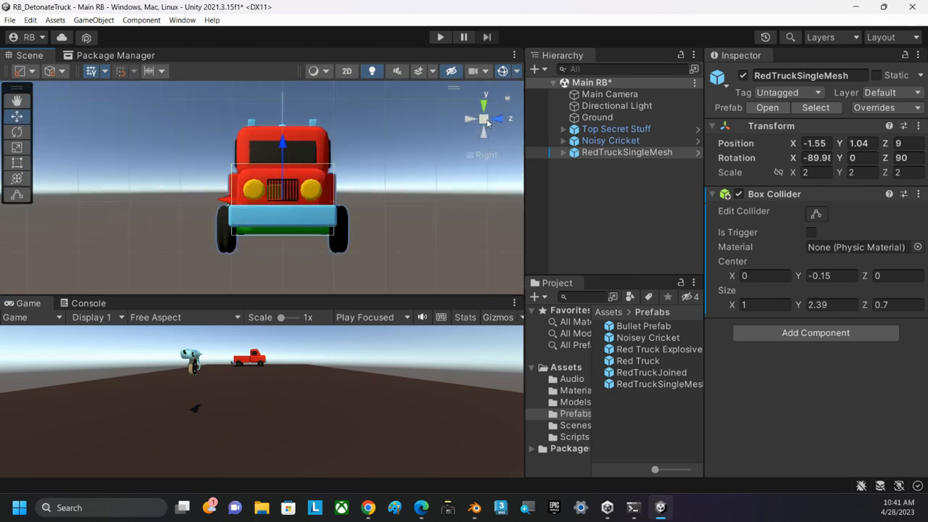
{"action": "left_click", "coordinate": [485, 120]}
{"action": "left_click", "coordinate": [472, 121]}
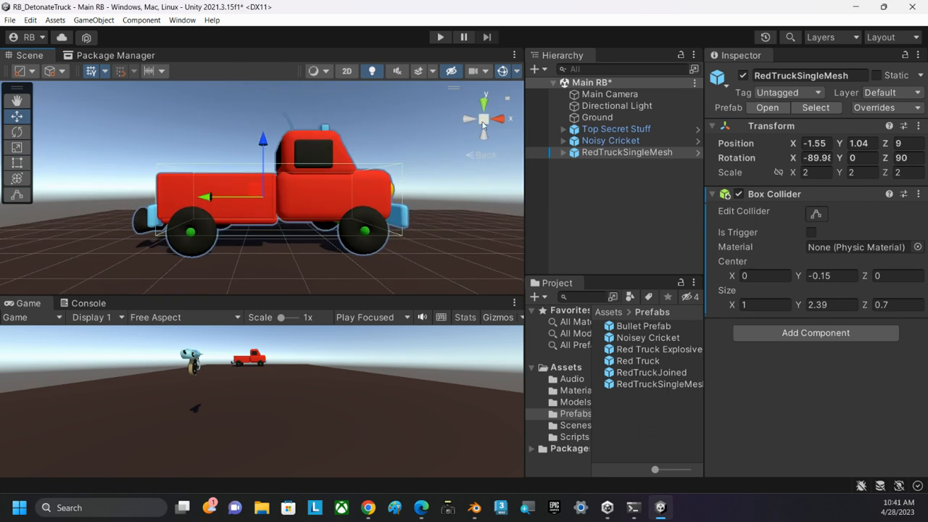
{"action": "left_click", "coordinate": [484, 120]}
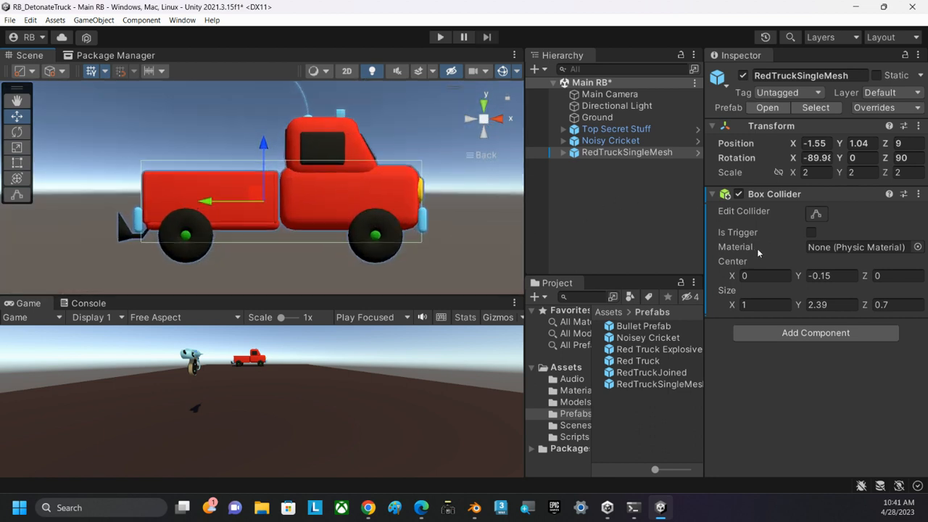
{"action": "left_click", "coordinate": [879, 275]}
{"action": "left_click", "coordinate": [877, 305]}
{"action": "left_click_drag", "start_coordinate": [873, 307], "coordinate": [866, 308]}
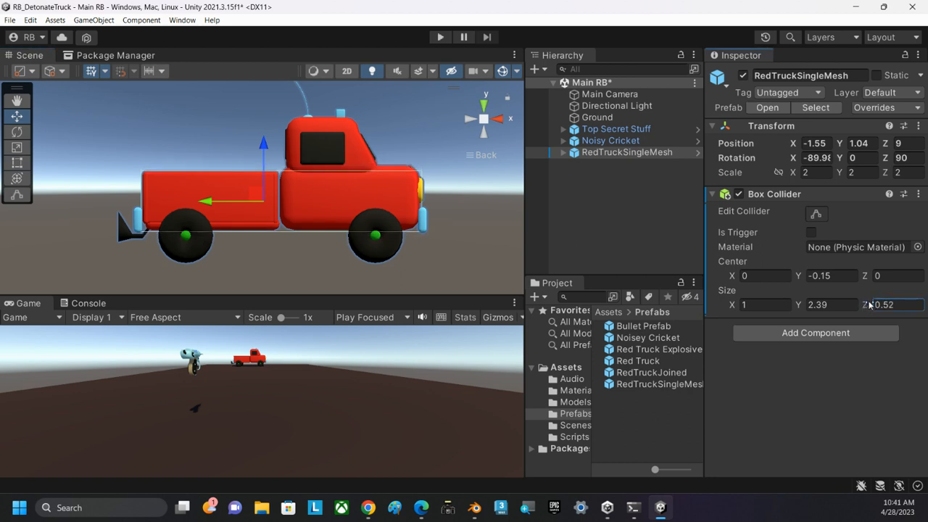
- Add a second Box Collider to RedTruckSingleMesh and show its settings with the first collider's settings collapsed
{"action": "left_click", "coordinate": [711, 195]}
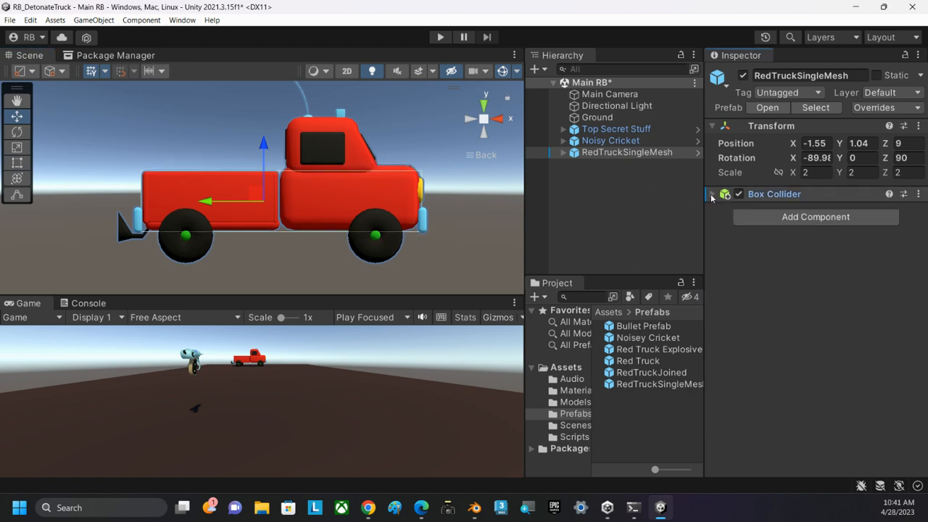
{"action": "left_click", "coordinate": [787, 217]}
{"action": "left_click", "coordinate": [765, 268]}
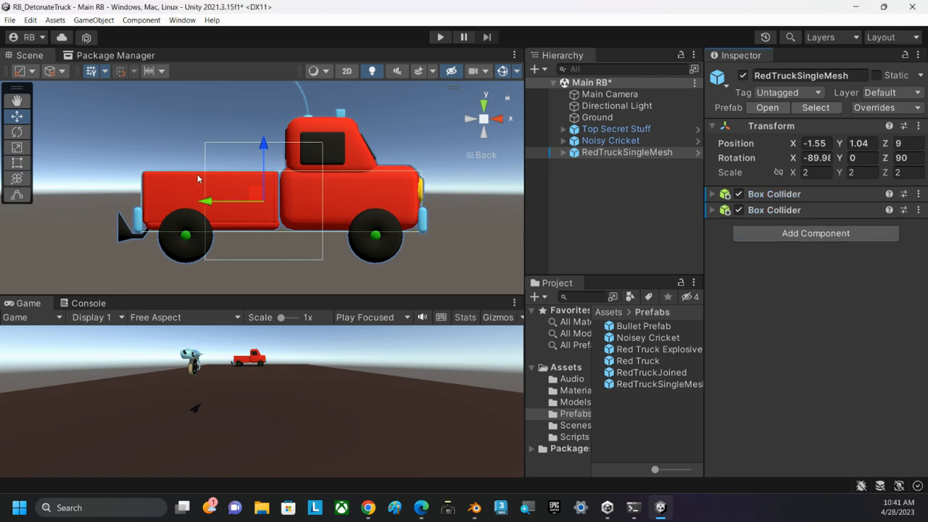
{"action": "left_click", "coordinate": [713, 210]}
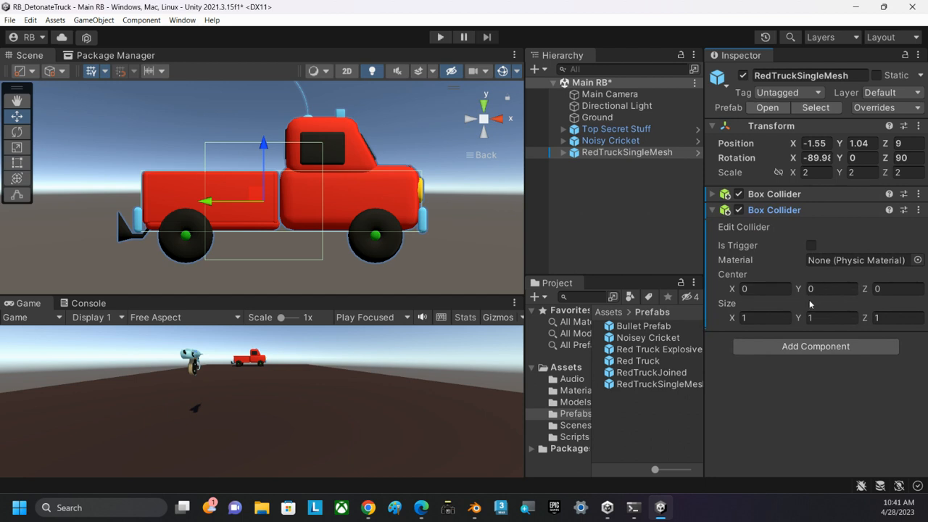
- Fit the second Box Collider around the cab with center Y -0.53, Z 0.47 and size Y 0.77, Z 0.51
{"action": "mouse_move", "coordinate": [805, 292]}
{"action": "left_mouse_down"}
{"action": "mouse_move", "coordinate": [791, 290]}
{"action": "mouse_move", "coordinate": [799, 291]}
{"action": "left_mouse_up"}
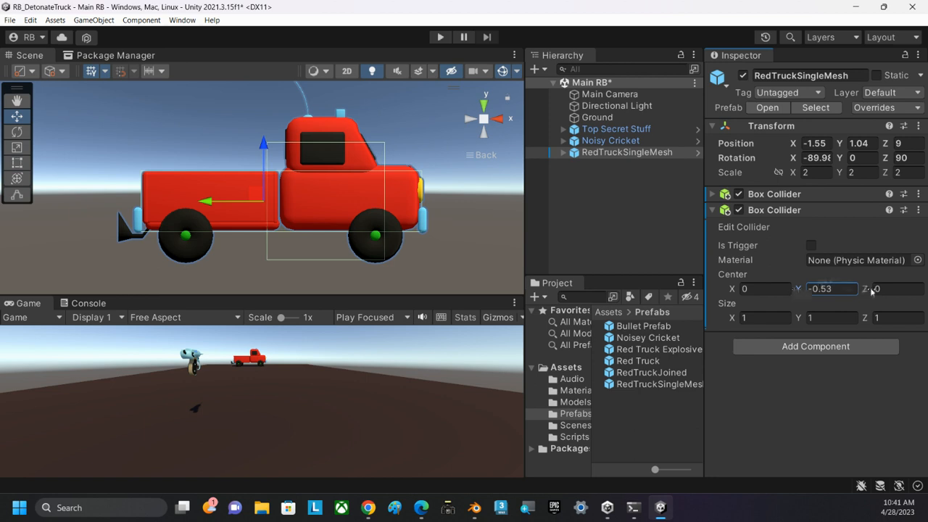
{"action": "mouse_move", "coordinate": [870, 290]}
{"action": "left_mouse_down"}
{"action": "mouse_move", "coordinate": [860, 290]}
{"action": "mouse_move", "coordinate": [879, 291]}
{"action": "left_mouse_up"}
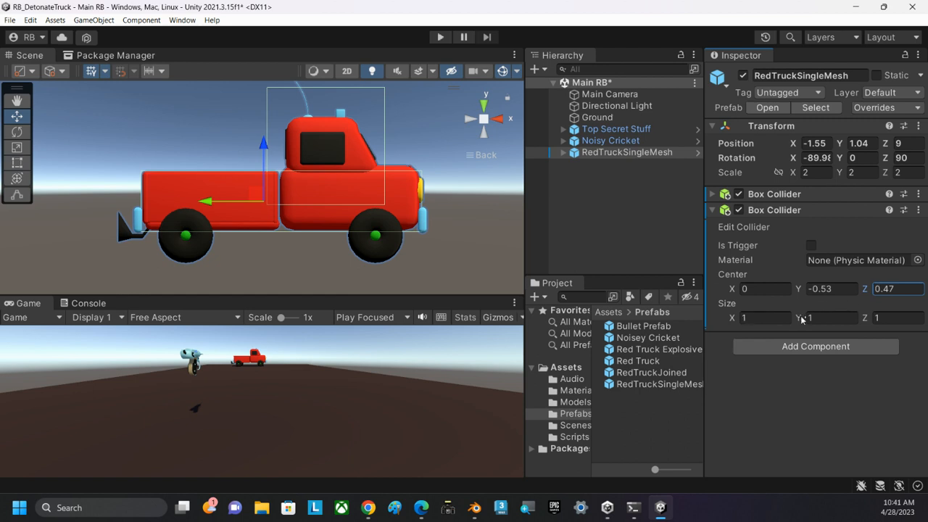
{"action": "left_click_drag", "start_coordinate": [807, 319], "coordinate": [804, 319]}
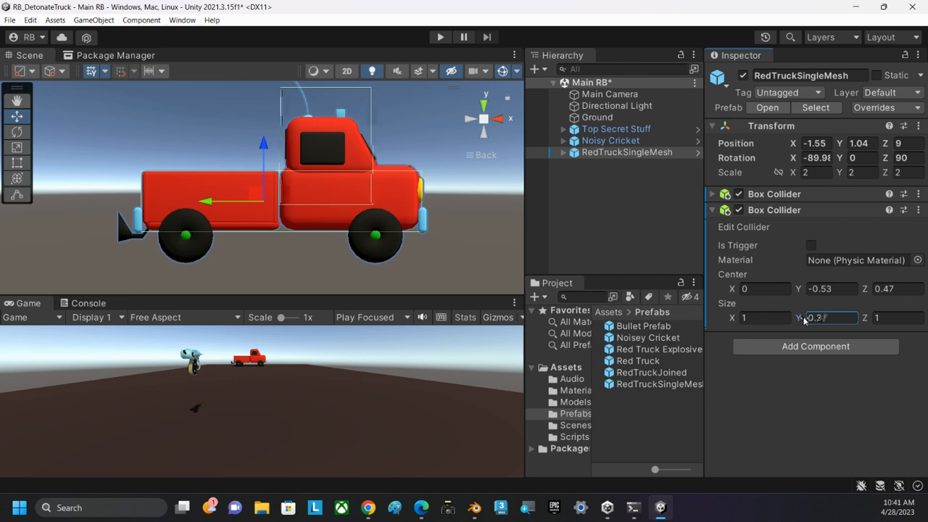
{"action": "left_click", "coordinate": [868, 318]}
{"action": "left_click_drag", "start_coordinate": [868, 318], "coordinate": [853, 317]}
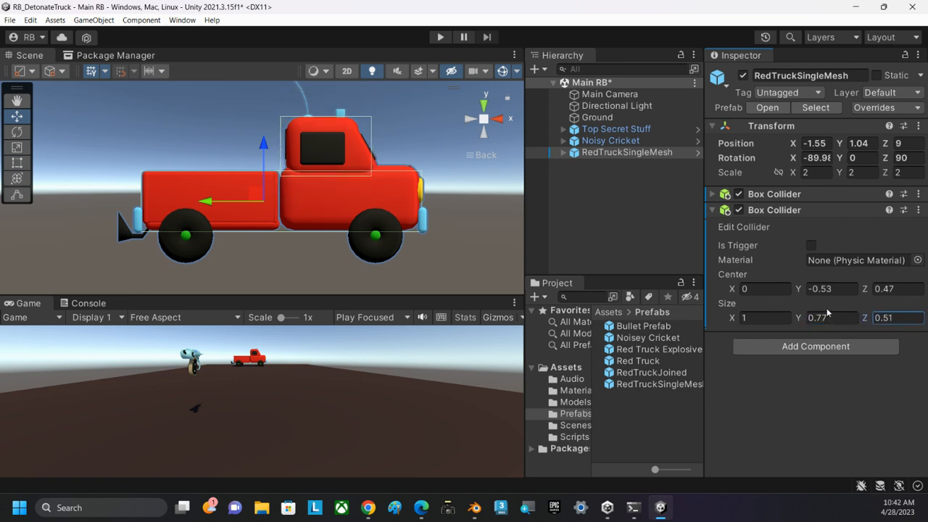
- Raise the cab collider by setting its center Z to 0.51
{"action": "left_click", "coordinate": [868, 290]}
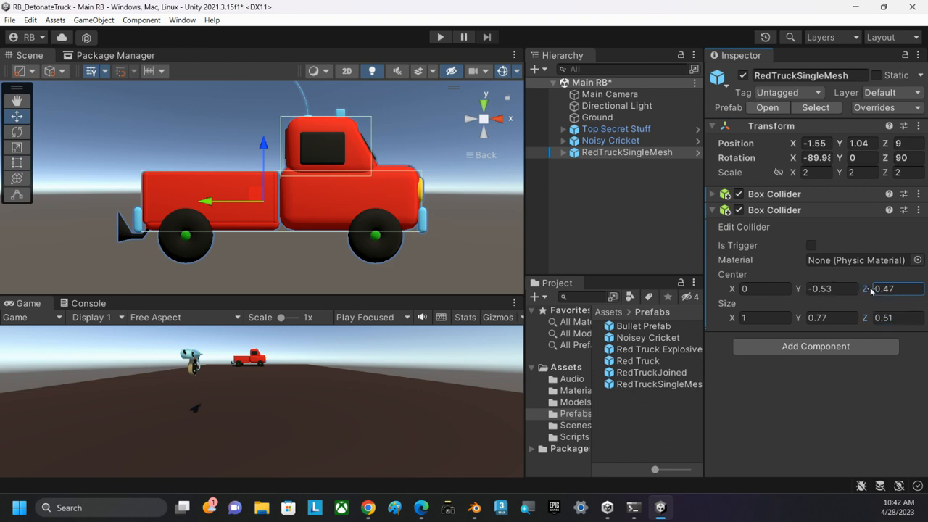
{"action": "left_click_drag", "start_coordinate": [870, 290], "coordinate": [872, 292]}
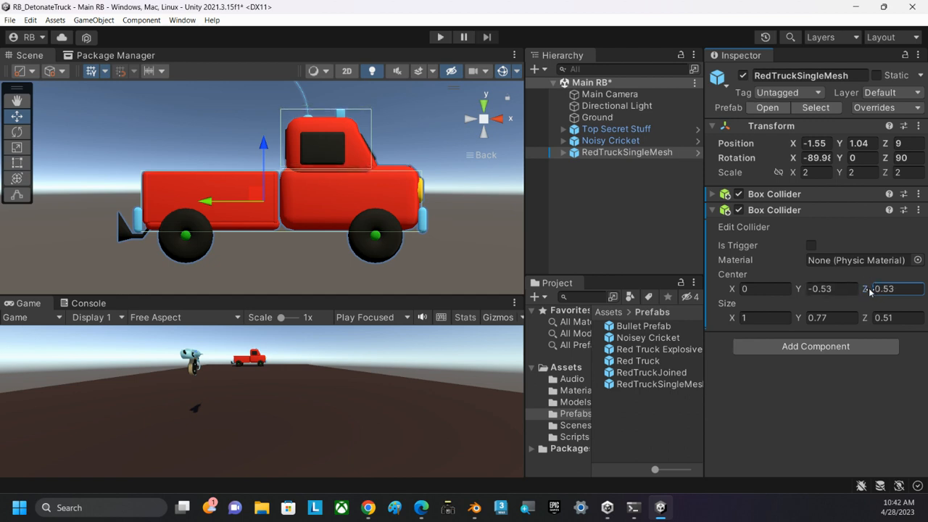
{"action": "left_click_drag", "start_coordinate": [869, 291], "coordinate": [868, 292]}
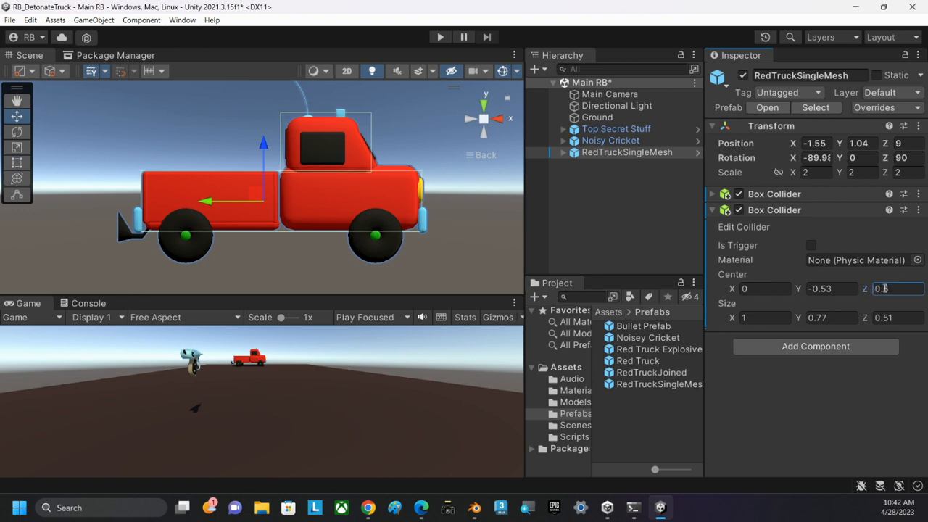
{"action": "left_click", "coordinate": [889, 288]}
{"action": "type", "text": ".51"}
{"action": "key", "text": "Return"}
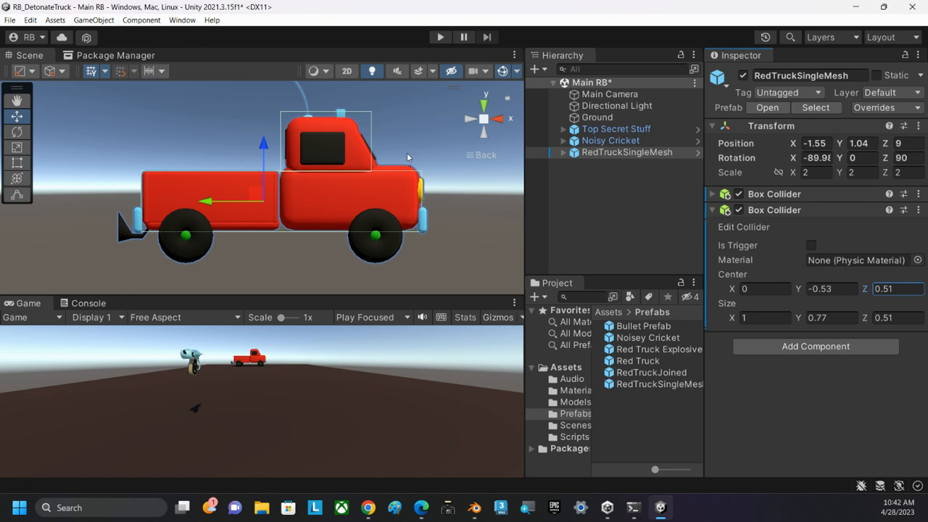
- Narrow the cab collider to the cab's width by setting its size X to 0.94
{"action": "left_click", "coordinate": [499, 118]}
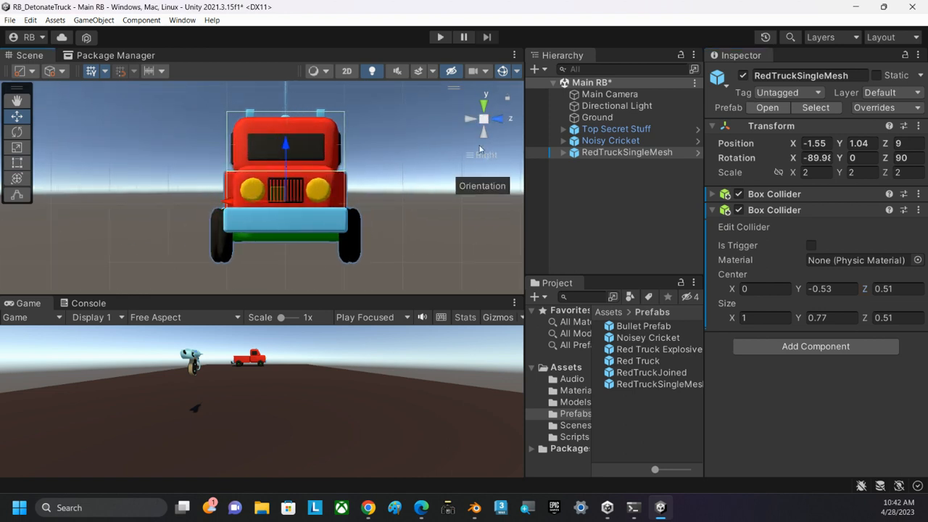
{"action": "left_click", "coordinate": [741, 317]}
{"action": "left_click_drag", "start_coordinate": [736, 319], "coordinate": [732, 320]}
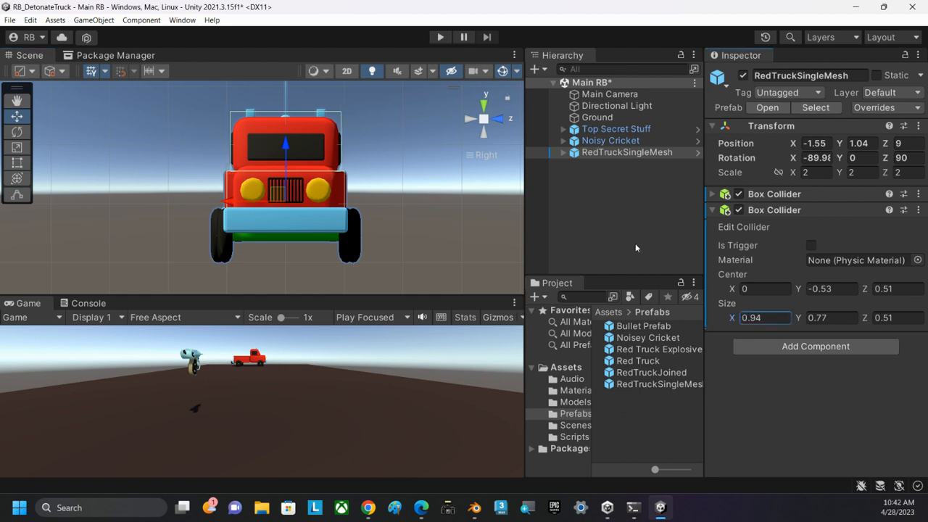
- Align the cab collider vertically with the cab using a center Z of 0.48 and a size Z of 0.49
{"action": "left_click", "coordinate": [872, 288]}
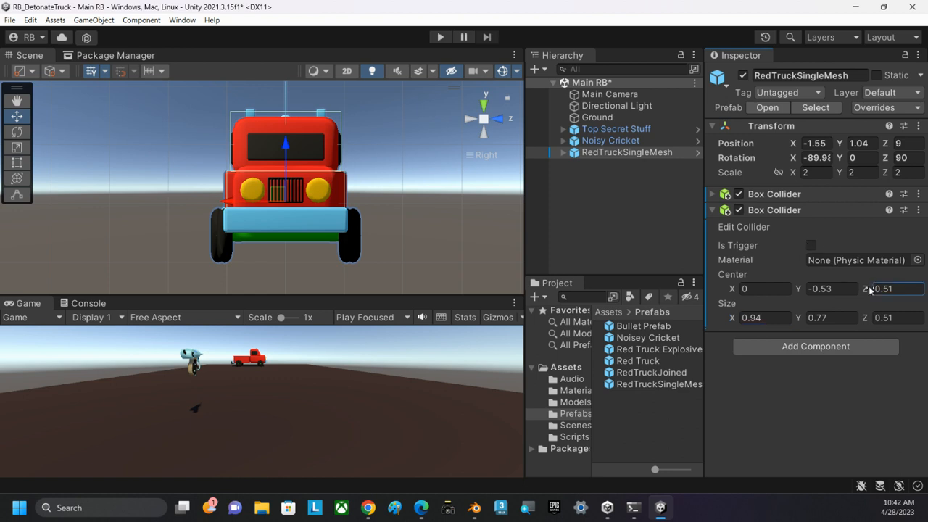
{"action": "left_click_drag", "start_coordinate": [870, 289], "coordinate": [865, 290]}
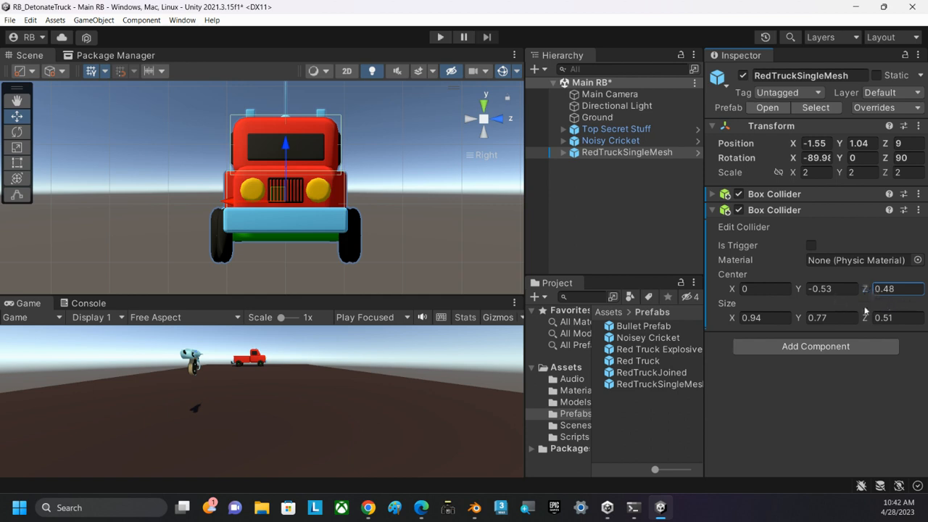
{"action": "left_click", "coordinate": [886, 317]}
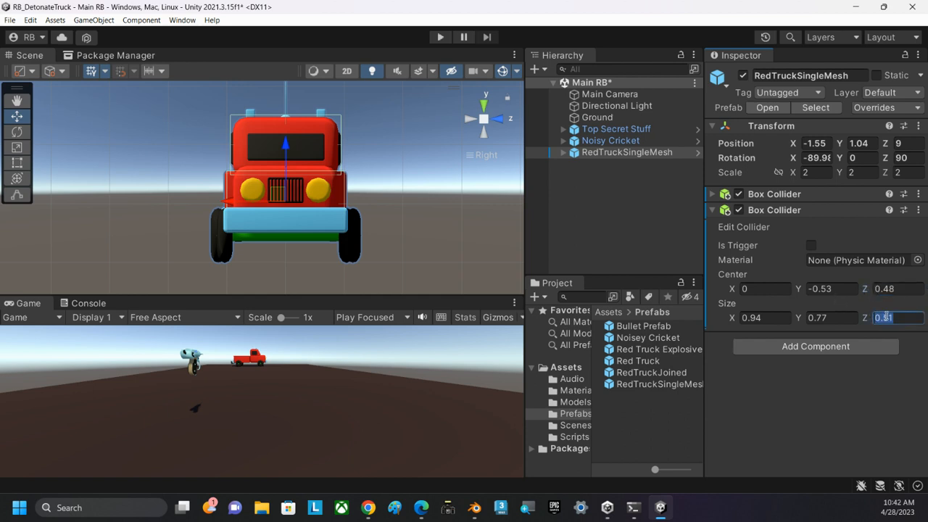
{"action": "type", "text": "0.49"}
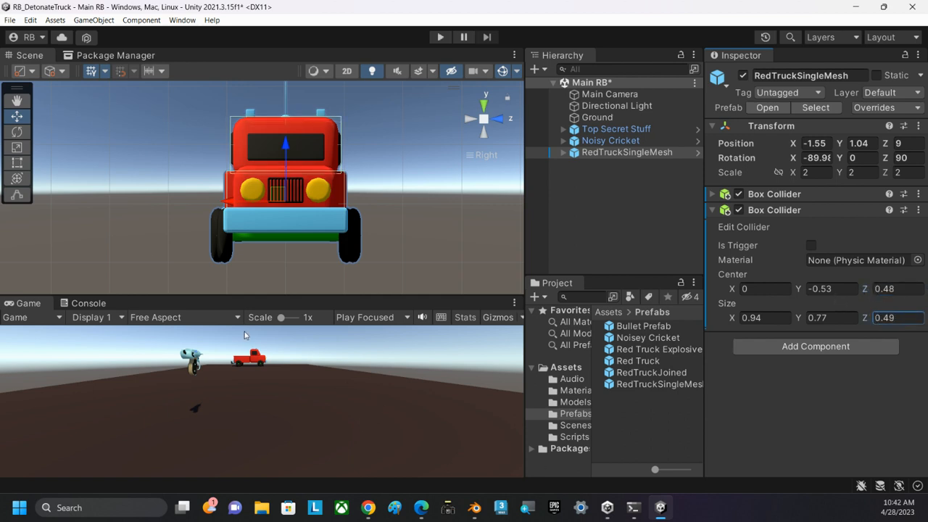
{"action": "left_click_drag", "start_coordinate": [208, 157], "coordinate": [418, 159], "text": "alt"}
{"action": "left_click", "coordinate": [491, 155]}
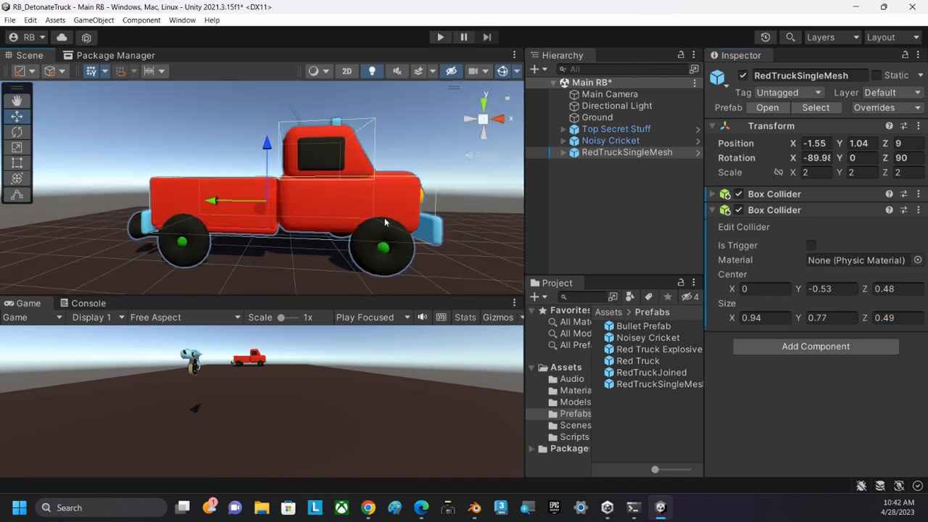
- Add a Rigidbody component to RedTruckSingleMesh
{"action": "left_click", "coordinate": [714, 210]}
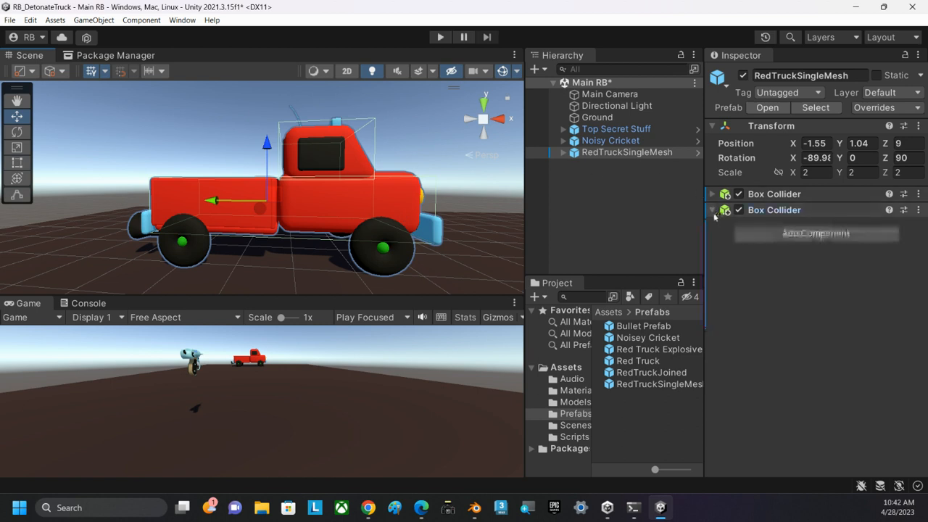
{"action": "left_click", "coordinate": [779, 233]}
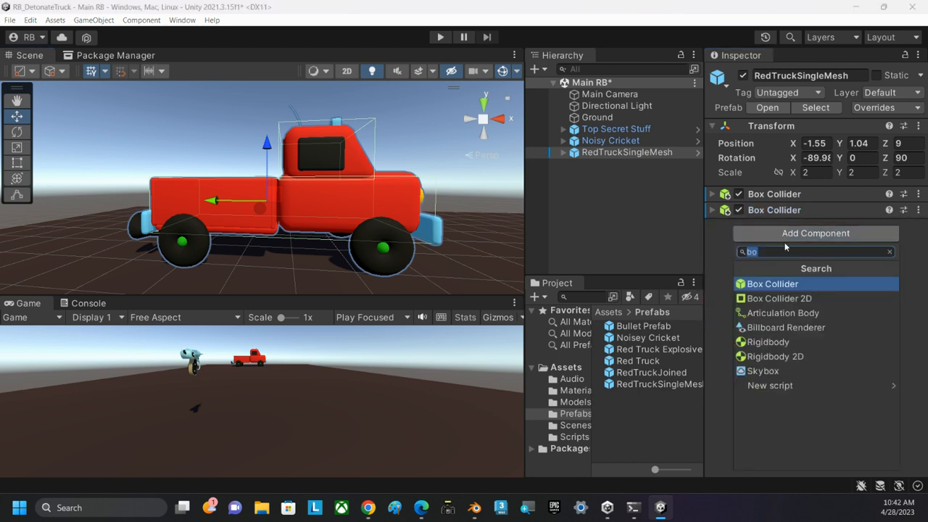
{"action": "left_click", "coordinate": [760, 343]}
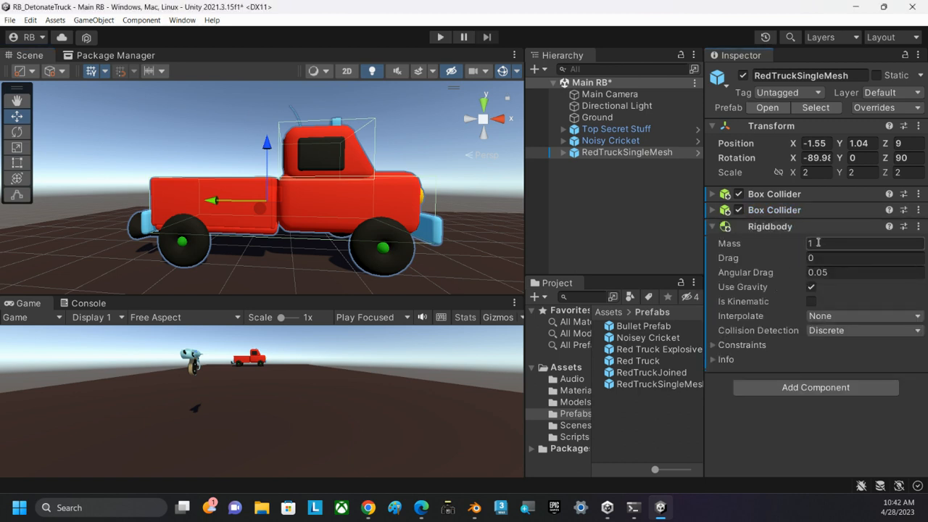
- Configure the truck's Rigidbody with Angular Drag 0, gravity turned off and Interpolate set to Interpolate
{"action": "left_click", "coordinate": [831, 272]}
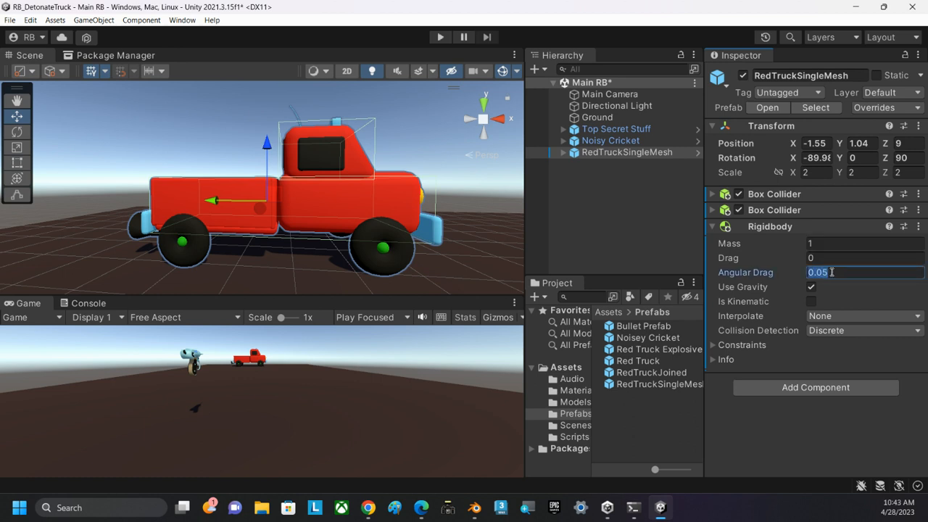
{"action": "type", "text": "0"}
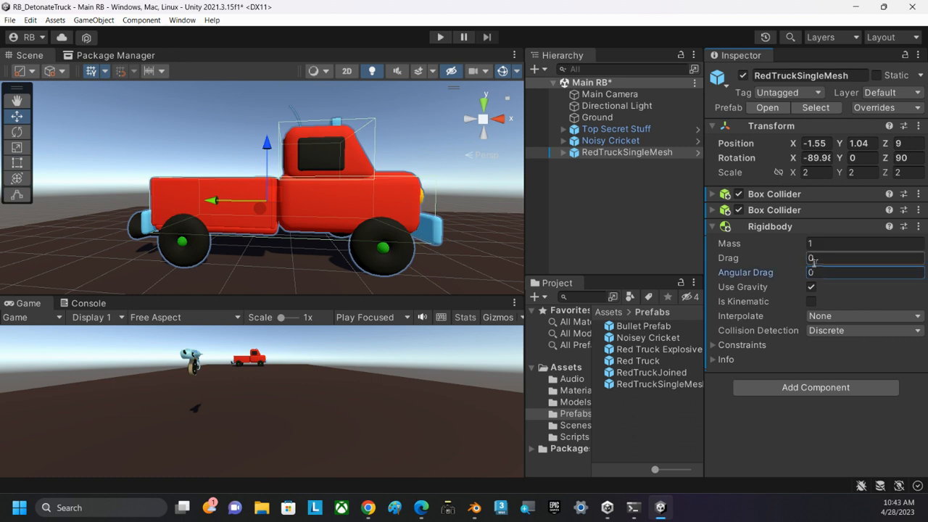
{"action": "left_click", "coordinate": [811, 287]}
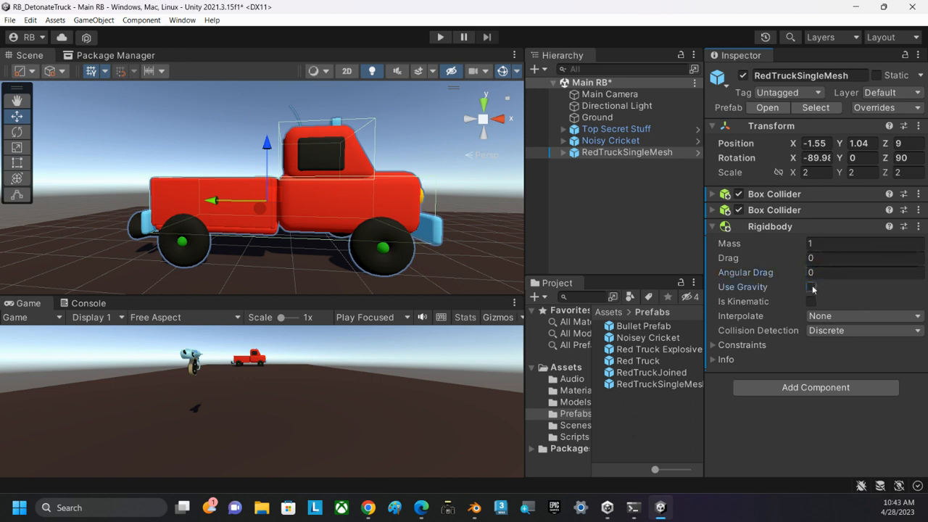
{"action": "left_click", "coordinate": [844, 315]}
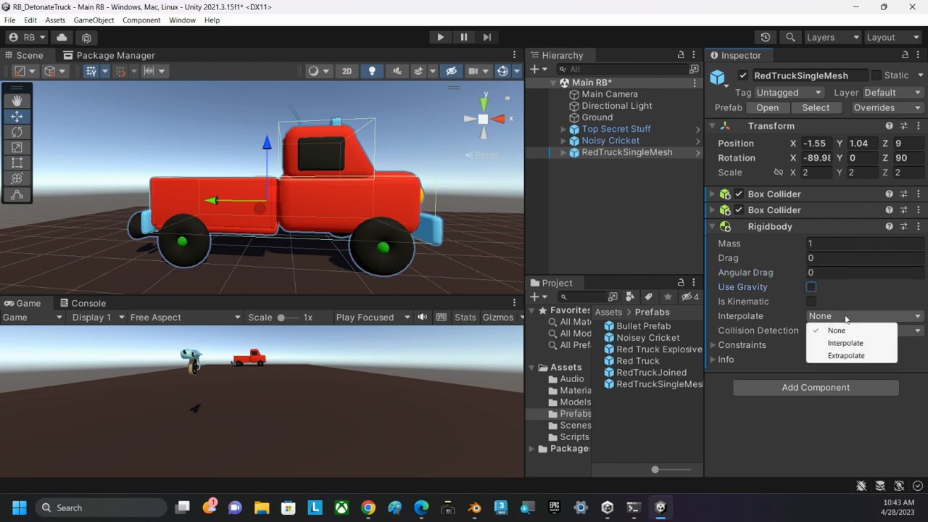
{"action": "left_click", "coordinate": [848, 343]}
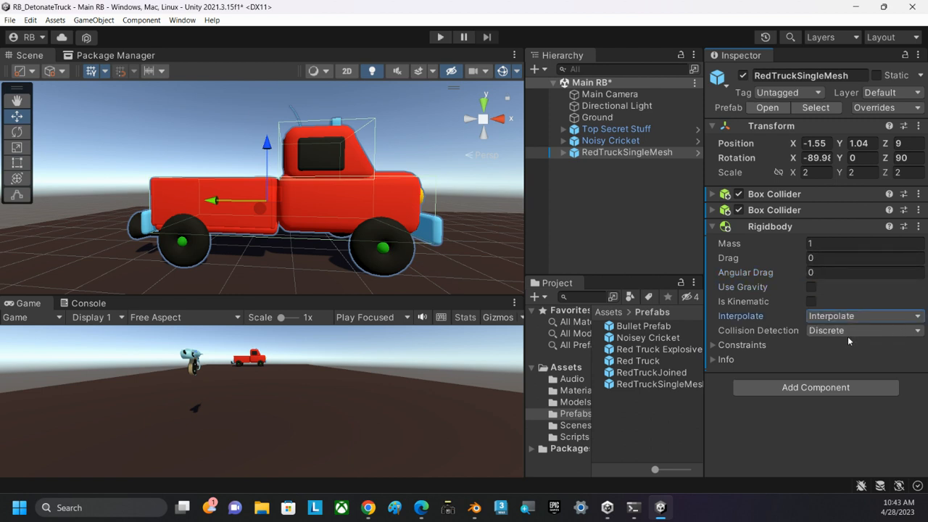
- Check the components on Top Secret Stuff and attach the Breakable script from the Scripts folder to RedTruckSingleMesh
{"action": "left_click", "coordinate": [613, 129]}
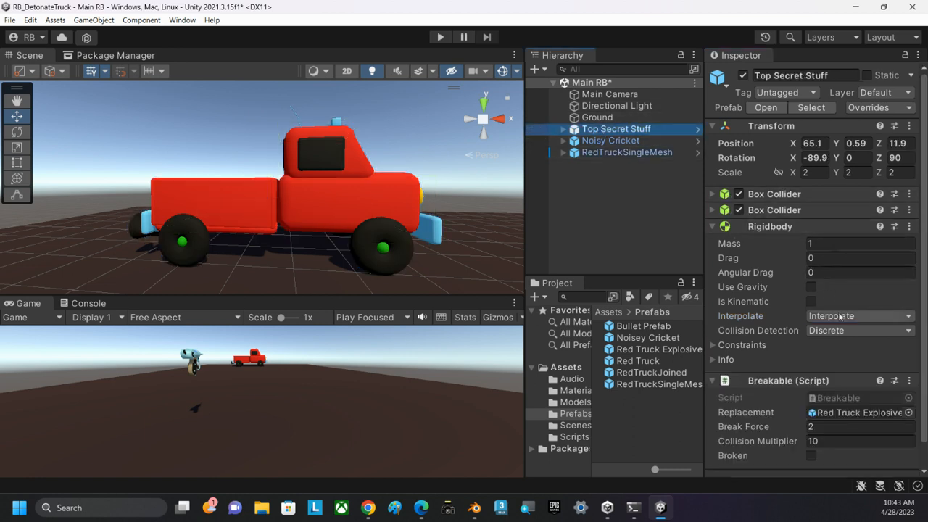
{"action": "left_click", "coordinate": [769, 227]}
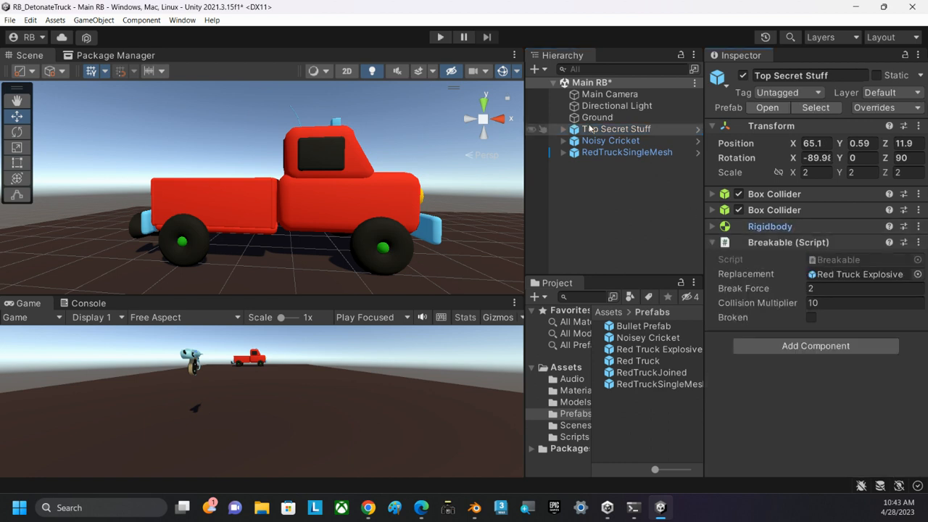
{"action": "left_click", "coordinate": [617, 153]}
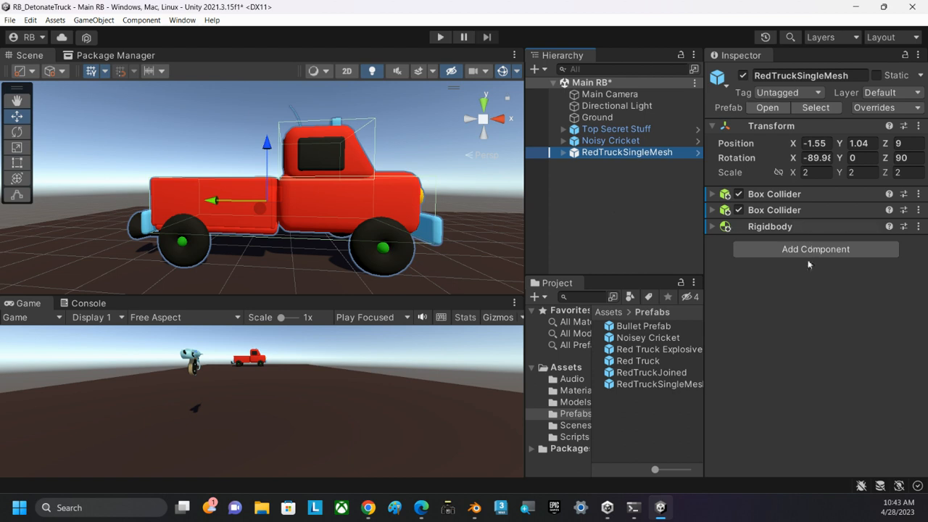
{"action": "left_click", "coordinate": [572, 437]}
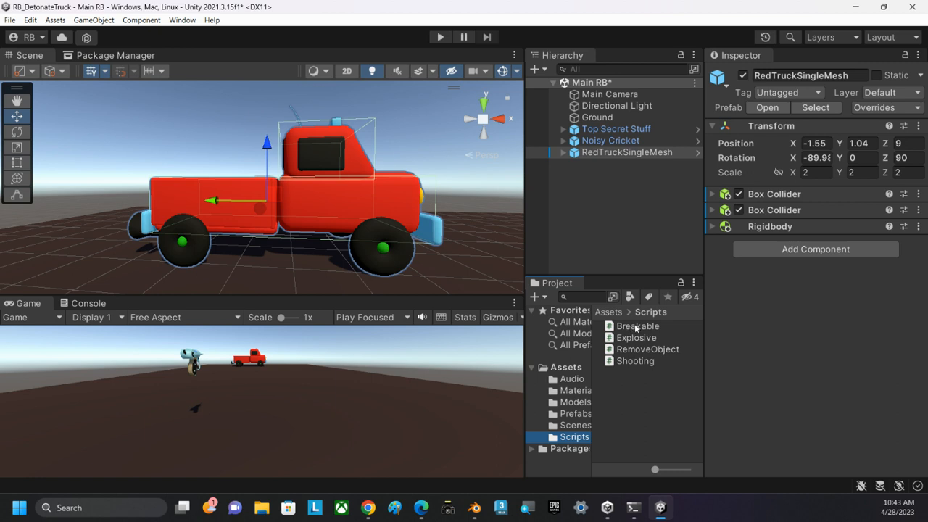
{"action": "left_click_drag", "start_coordinate": [635, 329], "coordinate": [758, 310]}
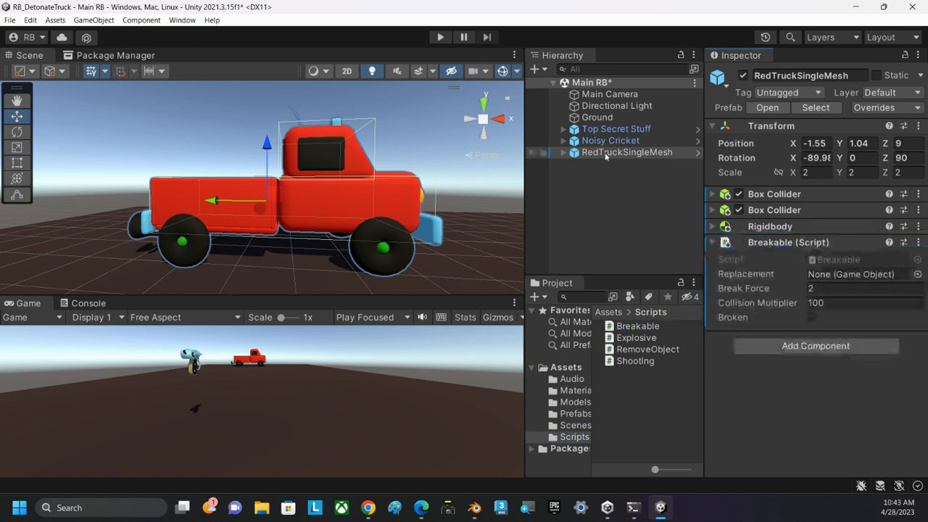
- Apply all overrides of RedTruckSingleMesh to its prefab
{"action": "left_click", "coordinate": [575, 153]}
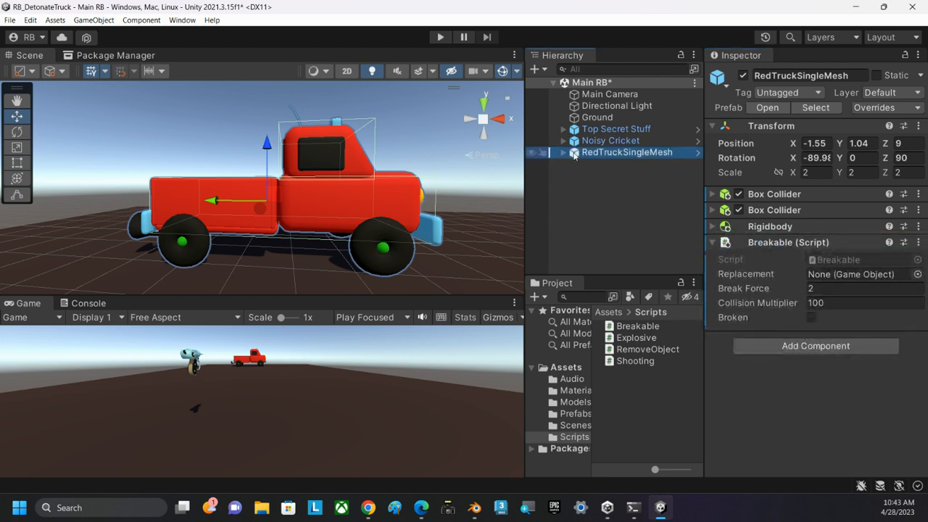
{"action": "left_click", "coordinate": [892, 109]}
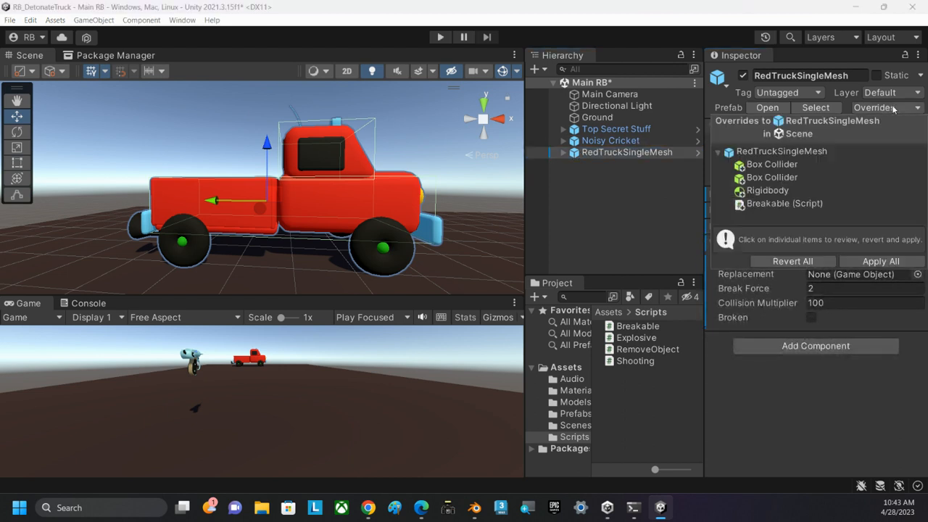
{"action": "left_click", "coordinate": [899, 262]}
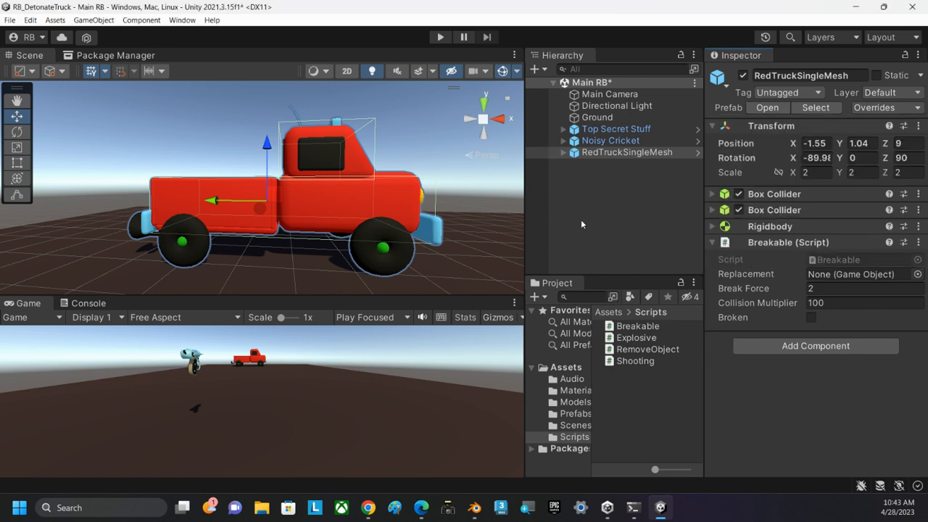
- Open the Breakable script's Break Force and Collision Multiplier values for editing on RedTruckSingleMesh
{"action": "left_click", "coordinate": [829, 289]}
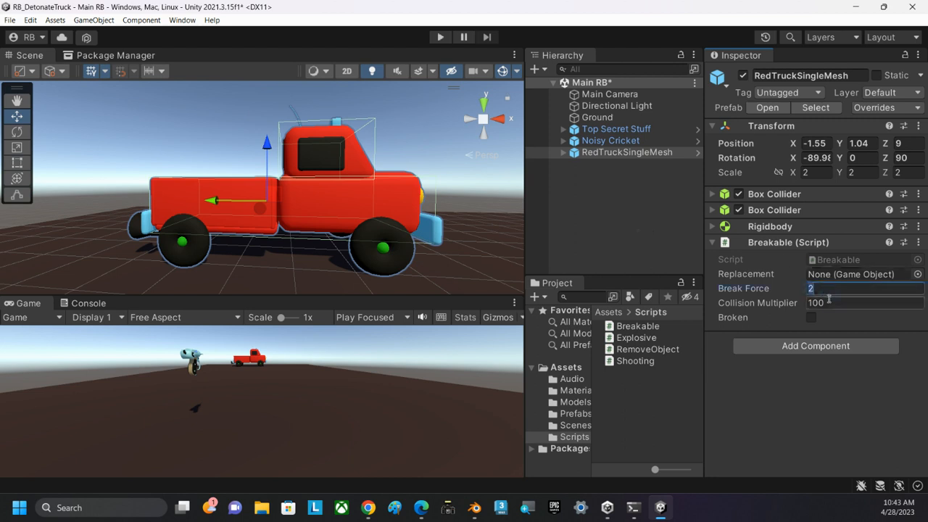
{"action": "left_click", "coordinate": [832, 303]}
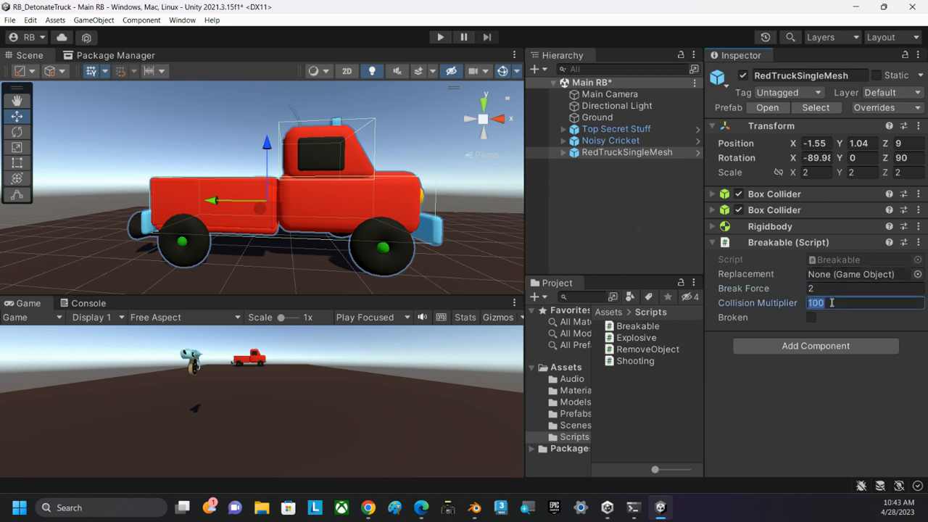